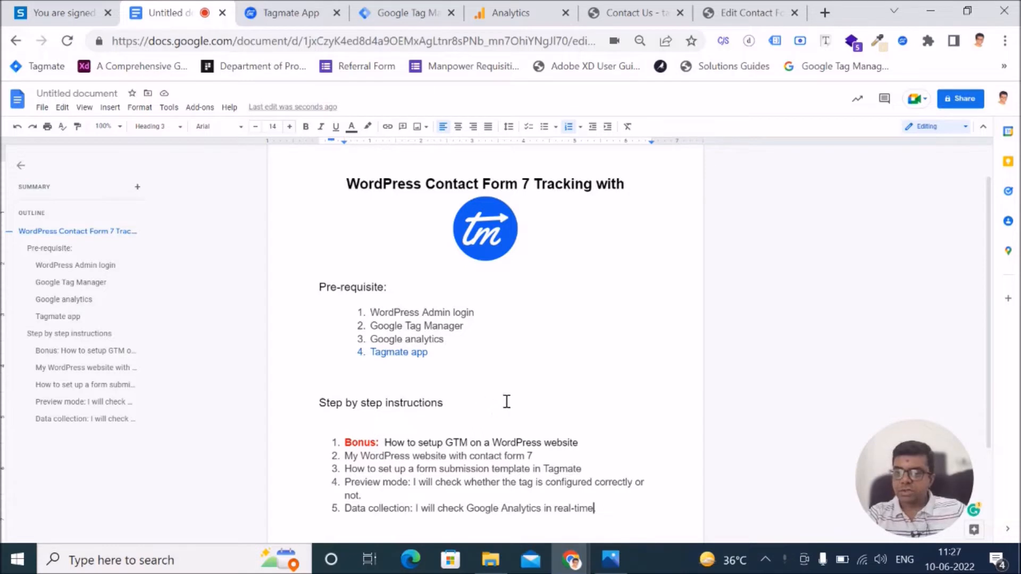
scroll(610, 451, "down", 2)
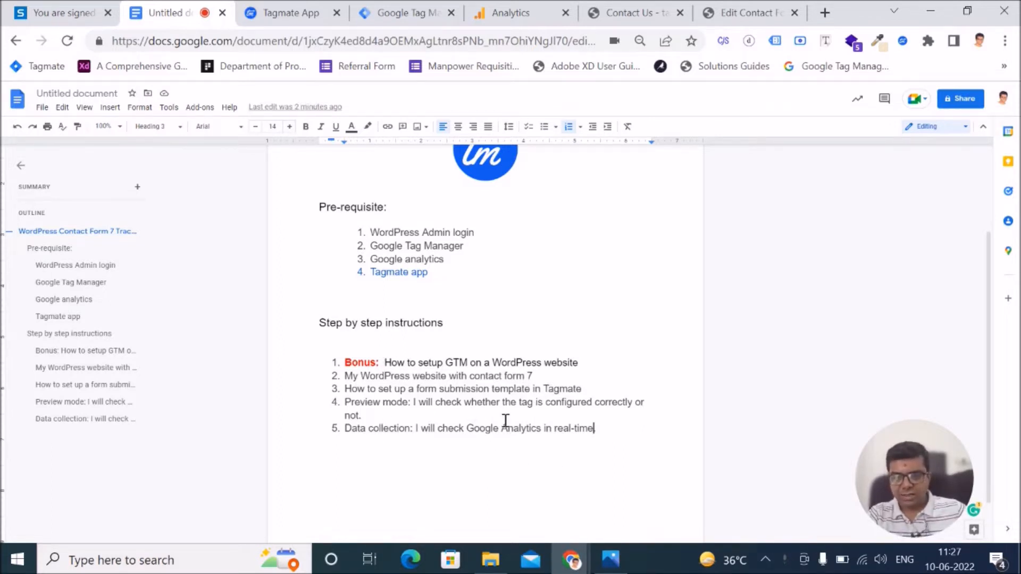
scroll(531, 415, "up", 2)
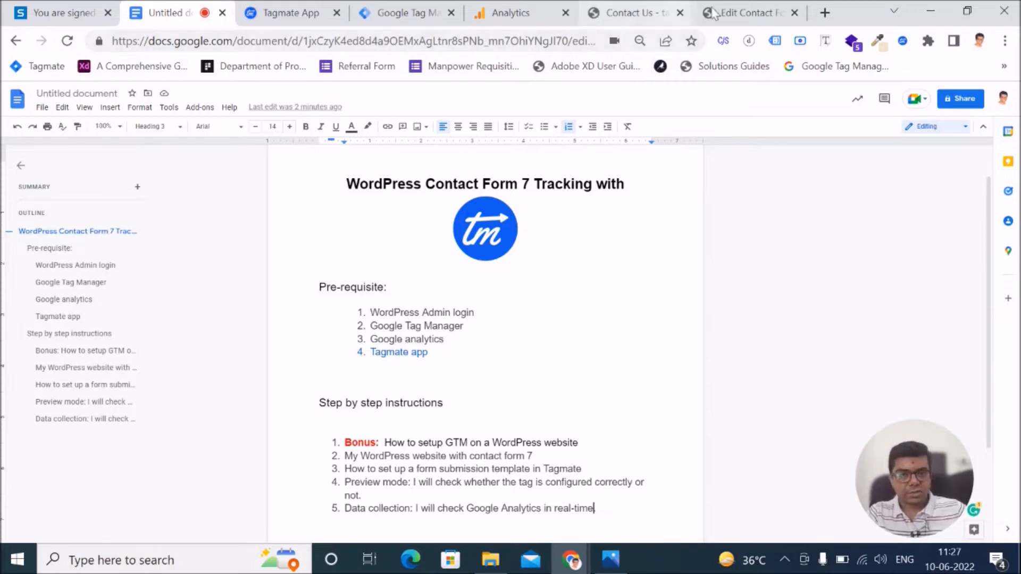
Switch to the WordPress admin and open the Astra theme's header.php in the Theme File Editor.
left_click(726, 13)
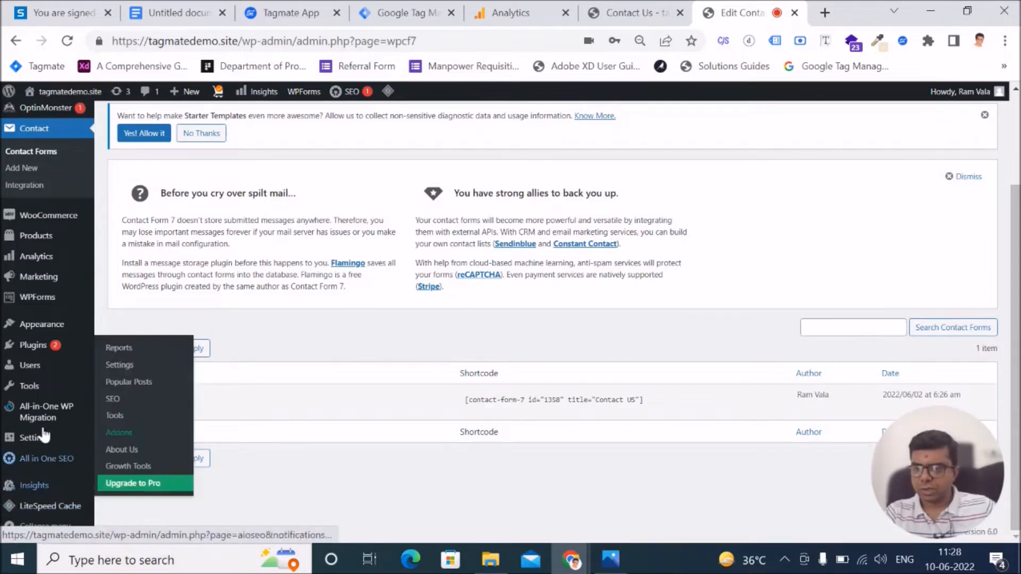
mouse_move(34, 329)
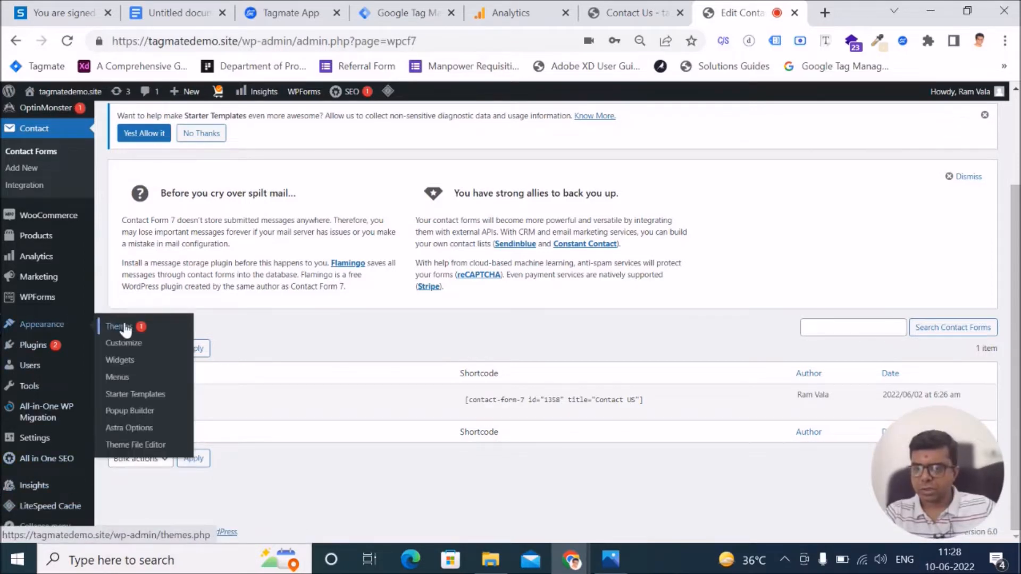
left_click(135, 449)
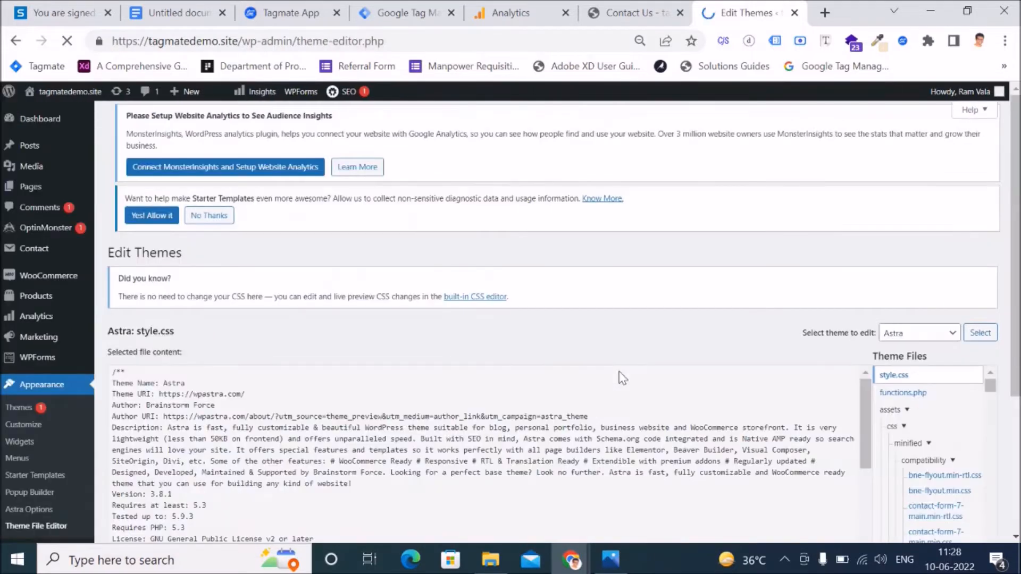
scroll(858, 353, "down", 3)
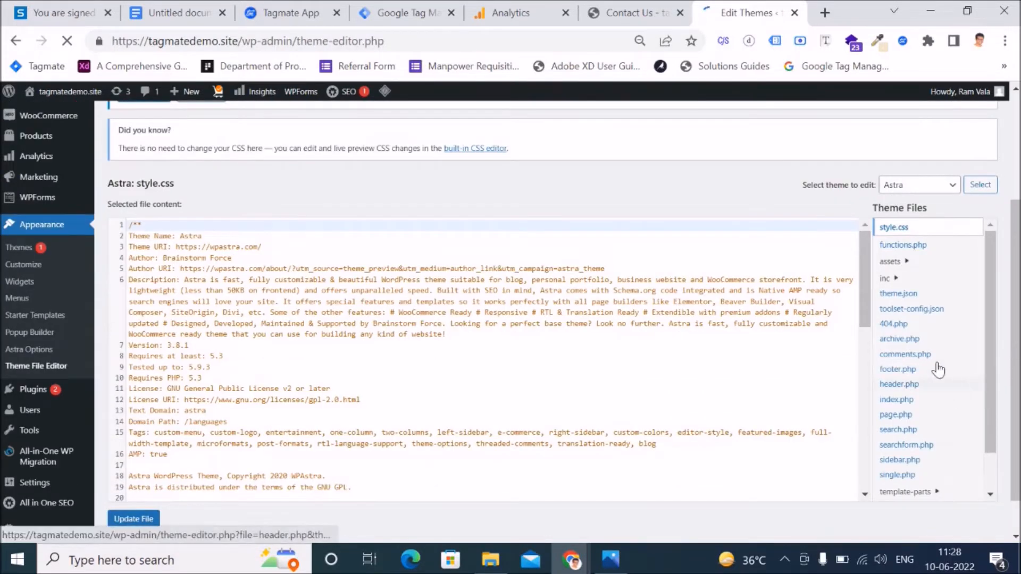
left_click(904, 386)
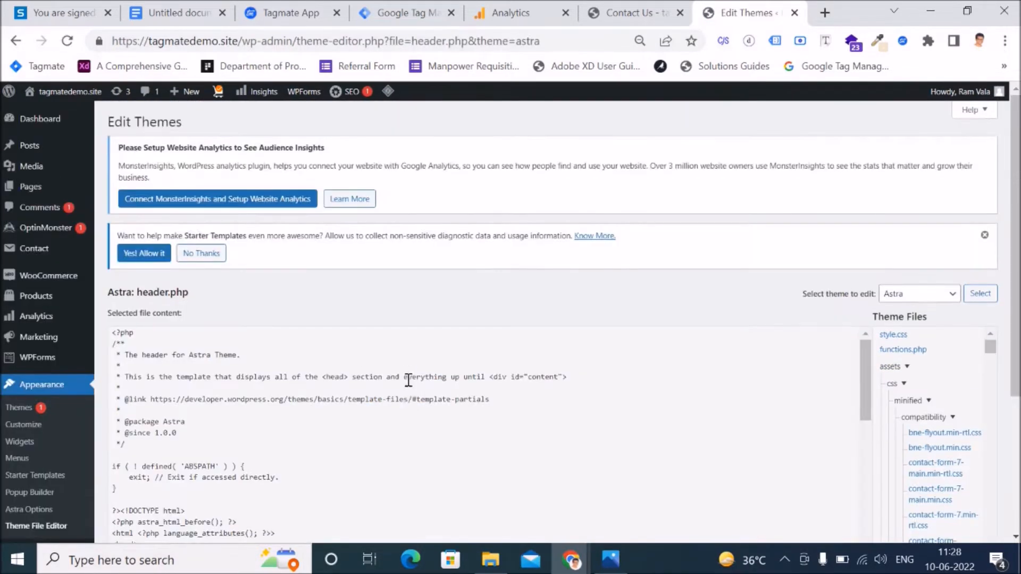
Switch to Google Tag Manager and copy the head snippet from the Tagmate_How to Videos container's installation code.
left_click(404, 13)
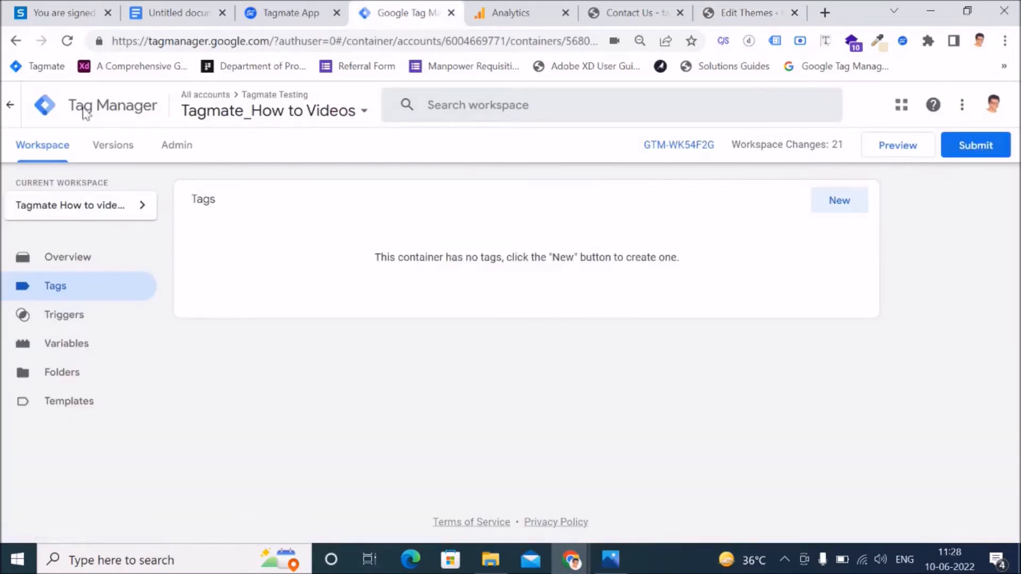
left_click(674, 149)
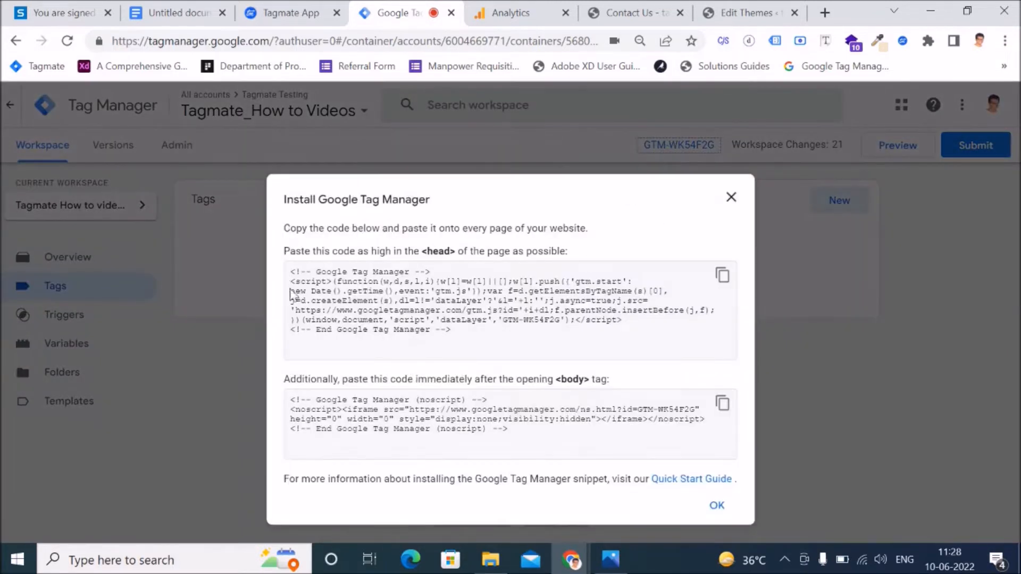
left_click(721, 277)
left_click(731, 198)
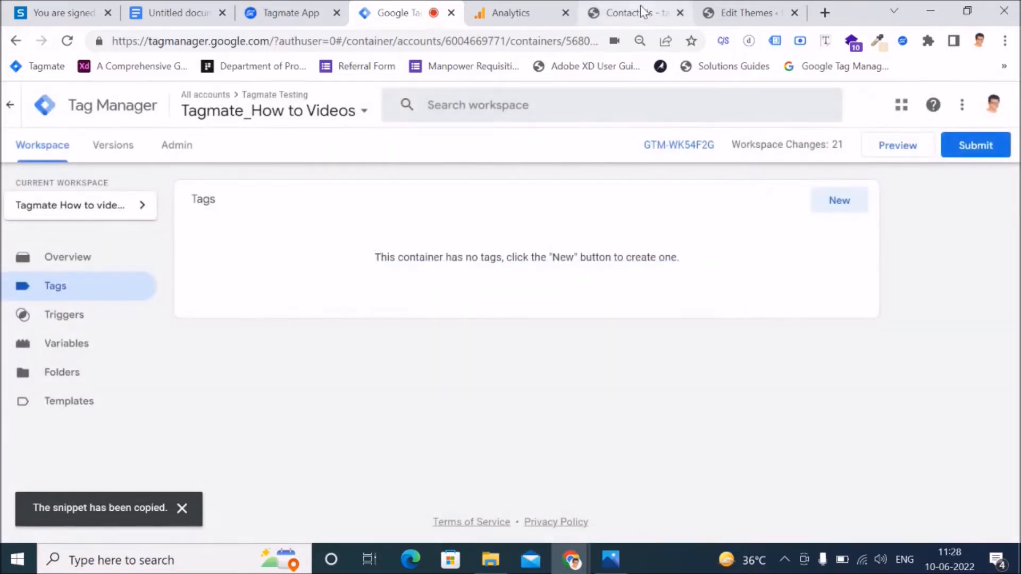
Return to header.php in WordPress and check the Google Tag Manager snippet and its container ID below the opening head tag.
left_click(633, 17)
left_click(746, 15)
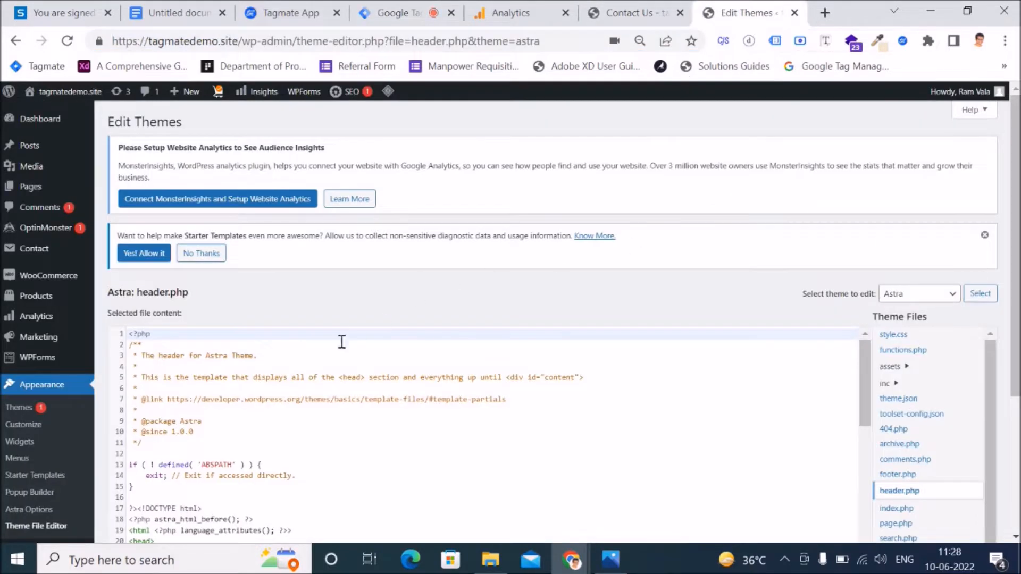
scroll(262, 406, "down", 3)
scroll(266, 407, "up", 2)
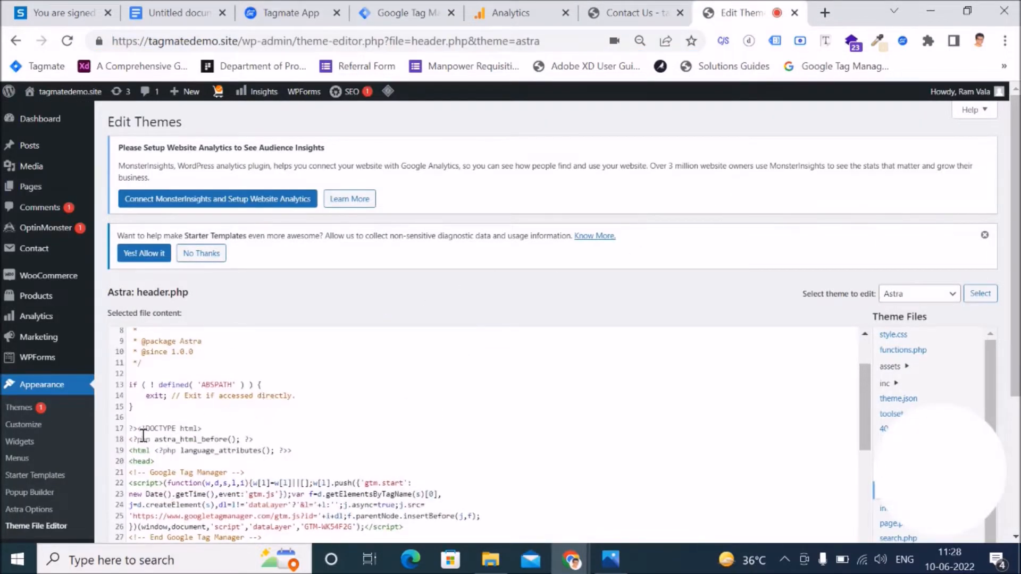
scroll(142, 436, "down", 2)
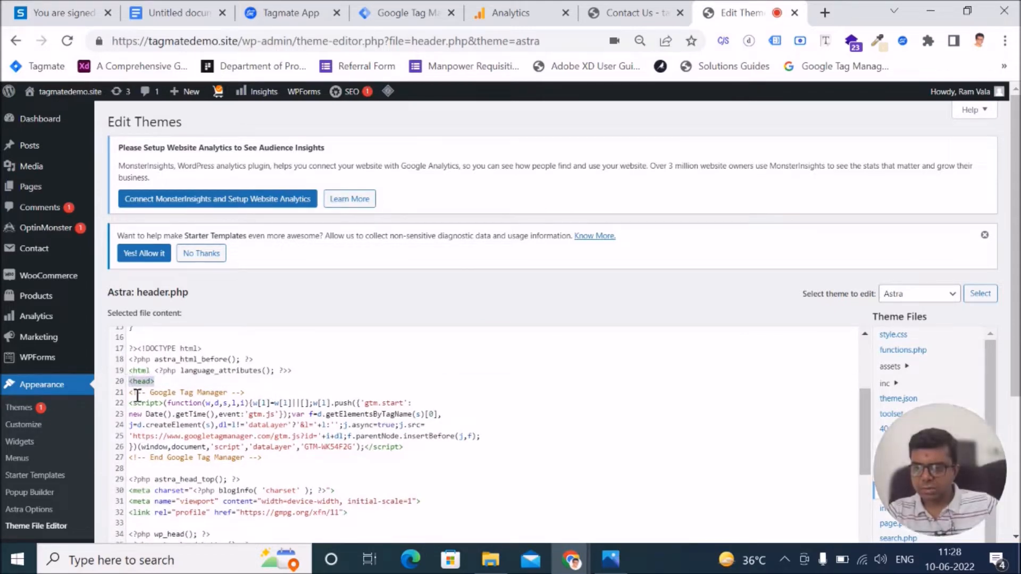
left_click(281, 469)
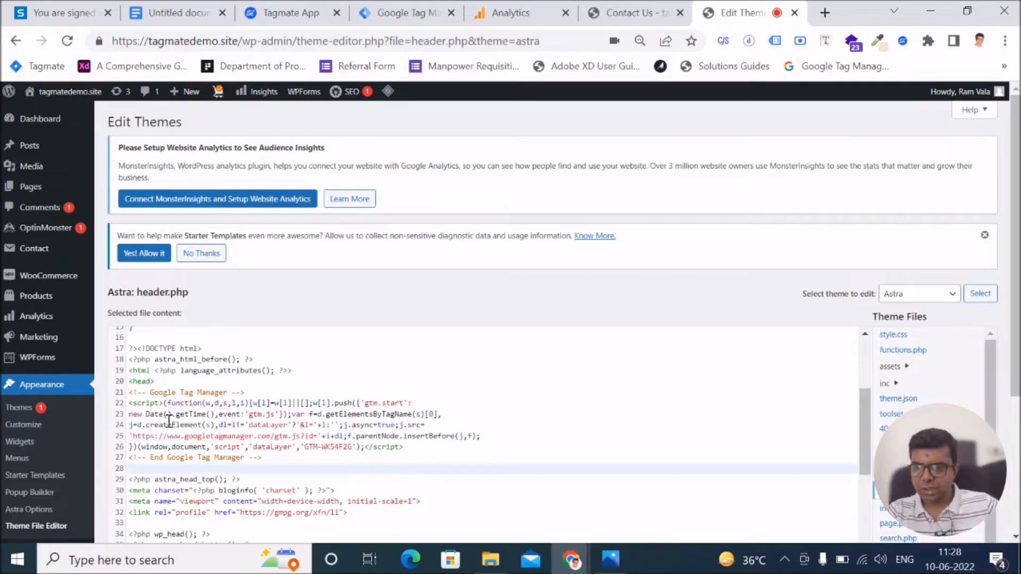
left_click_drag(304, 449, 343, 448)
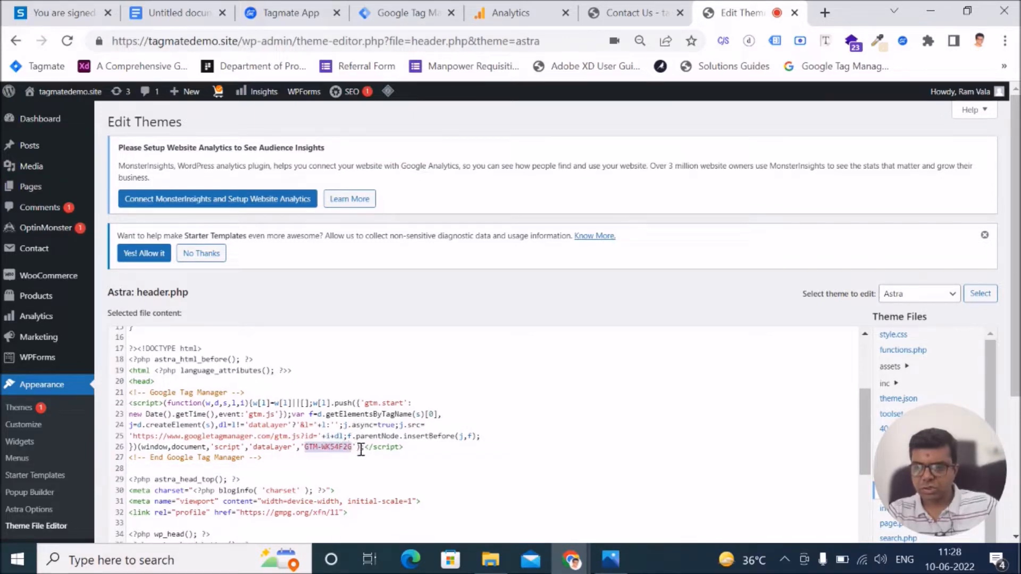
scroll(700, 406, "down", 6)
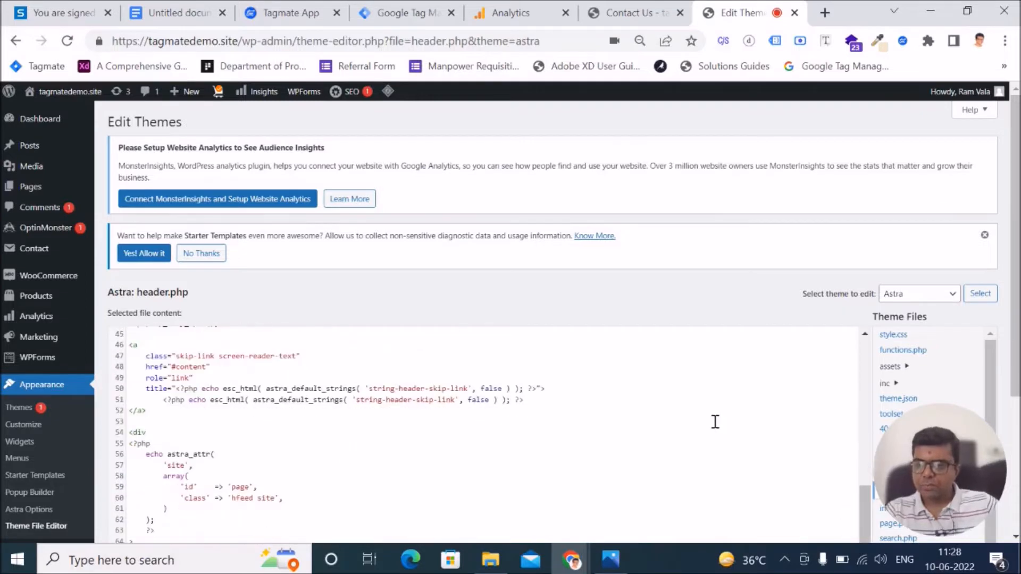
scroll(711, 424, "down", 4)
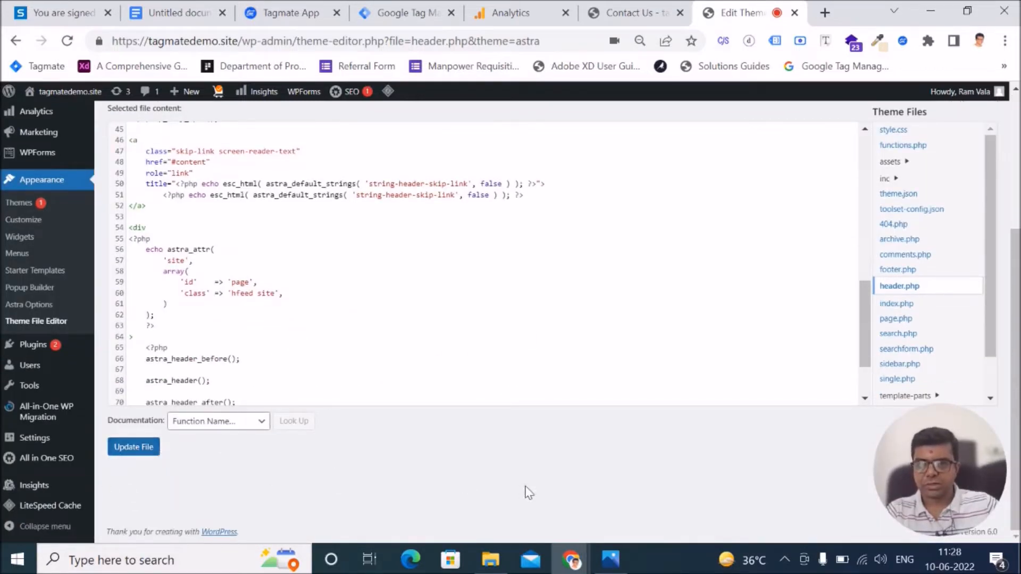
In the Google Docs outline, make the text "How to setup GTM on a WordPress website" bold.
left_click(169, 16)
left_click_drag(580, 441, 381, 443)
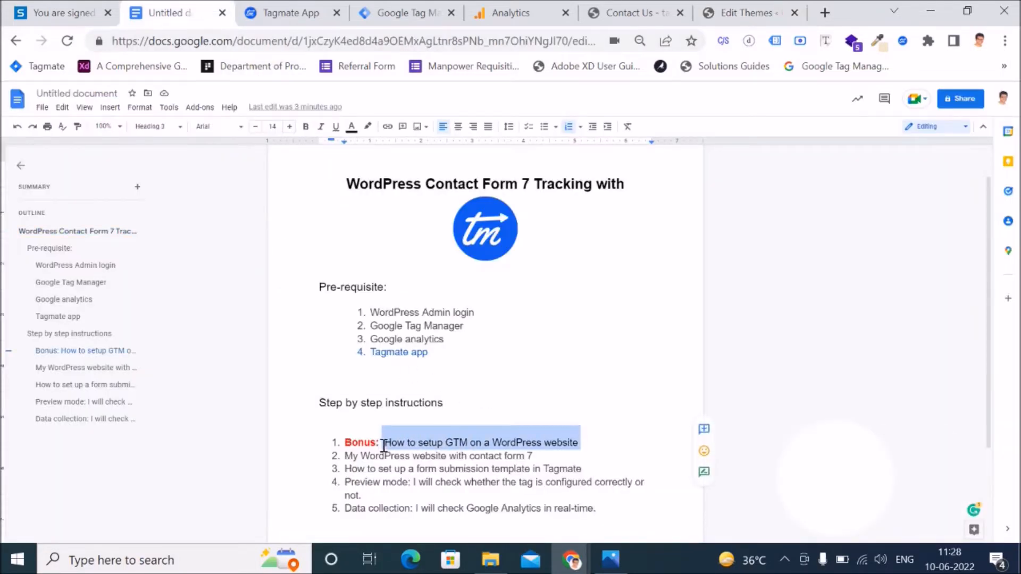
key("ctrl+b")
scroll(564, 431, "down", 1)
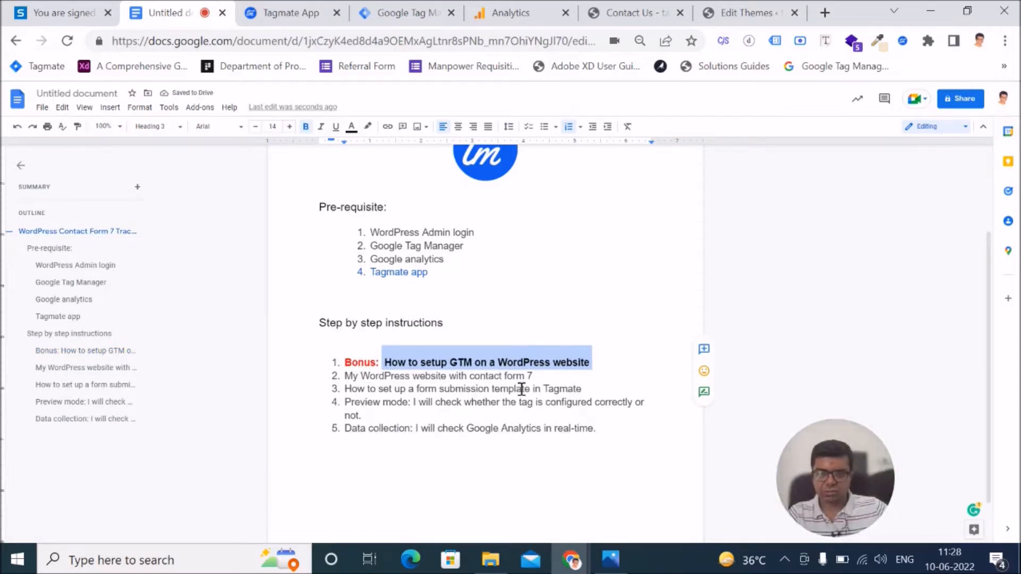
Switch to the demo site's Contact Us page and review the contact form's fields.
left_click(643, 13)
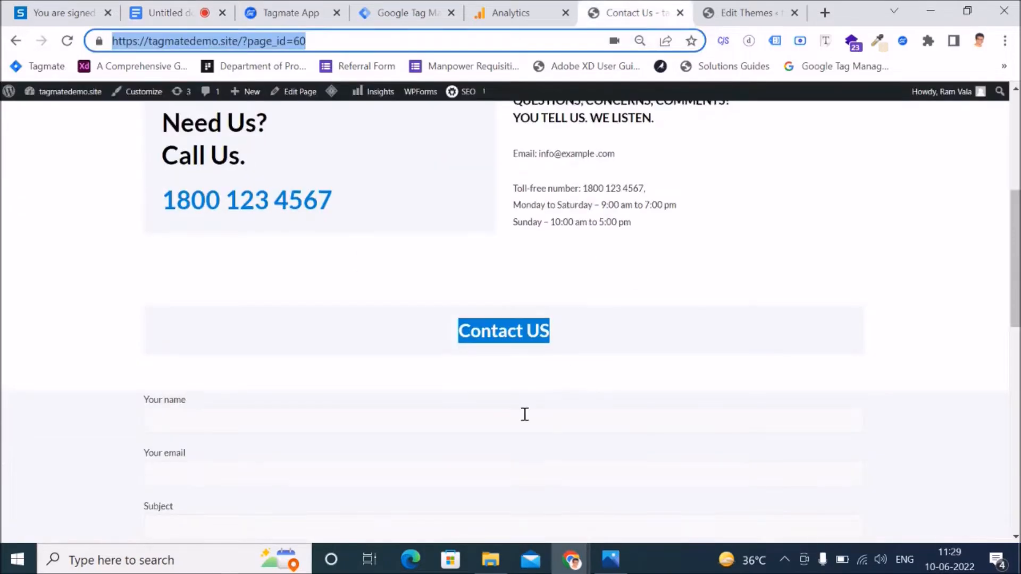
scroll(542, 412, "up", 4)
scroll(566, 407, "down", 4)
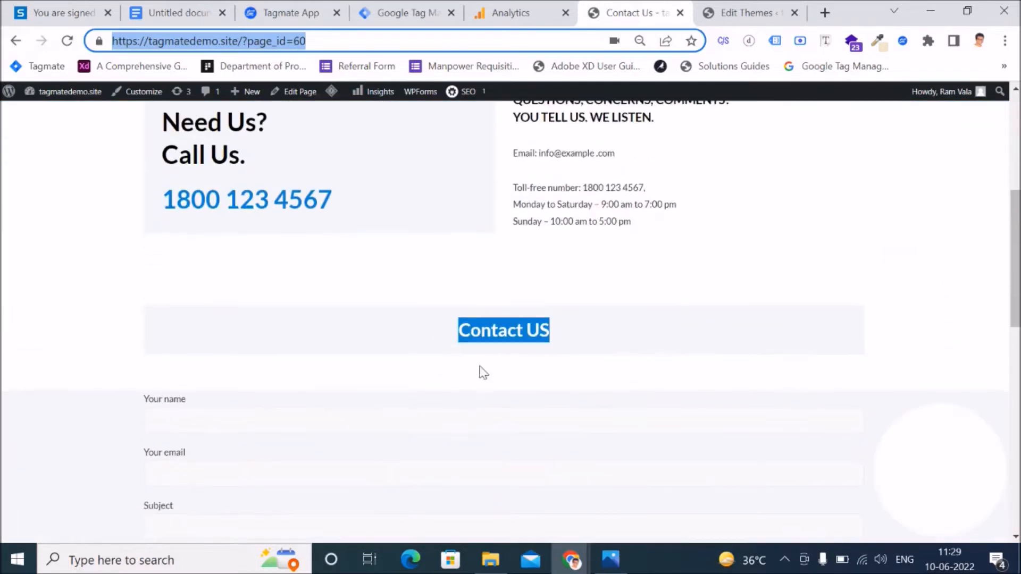
scroll(548, 378, "down", 4)
scroll(585, 410, "up", 9)
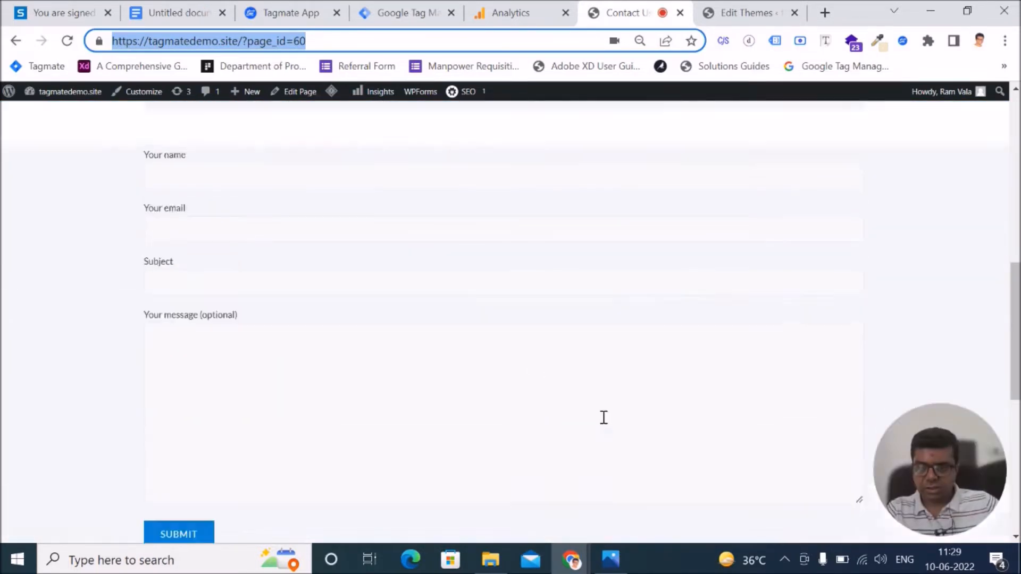
Find Contact Form 7 among the installed WordPress plugins and open its settings to show the list of contact forms.
left_click(744, 12)
mouse_move(33, 351)
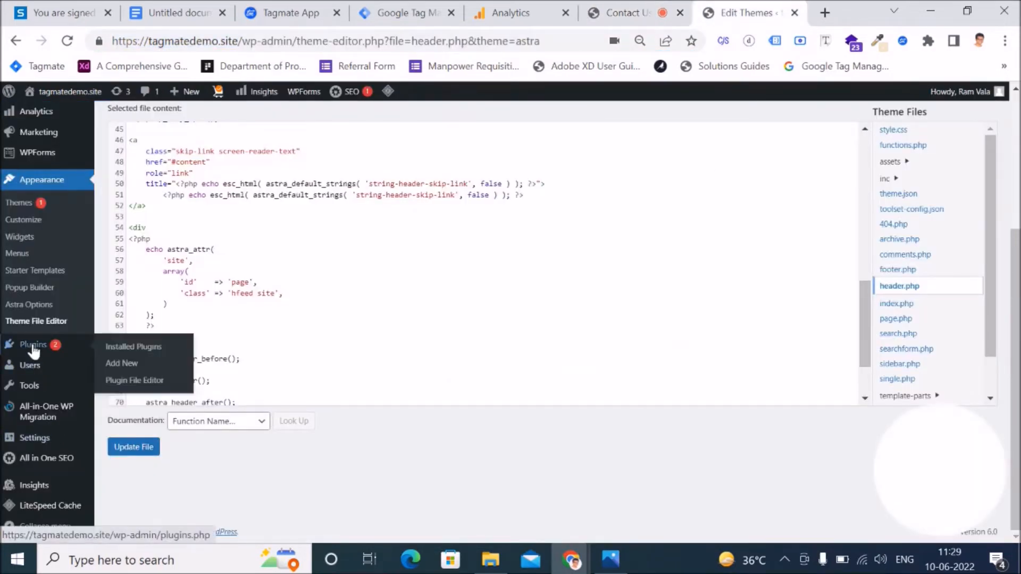
left_click(153, 350)
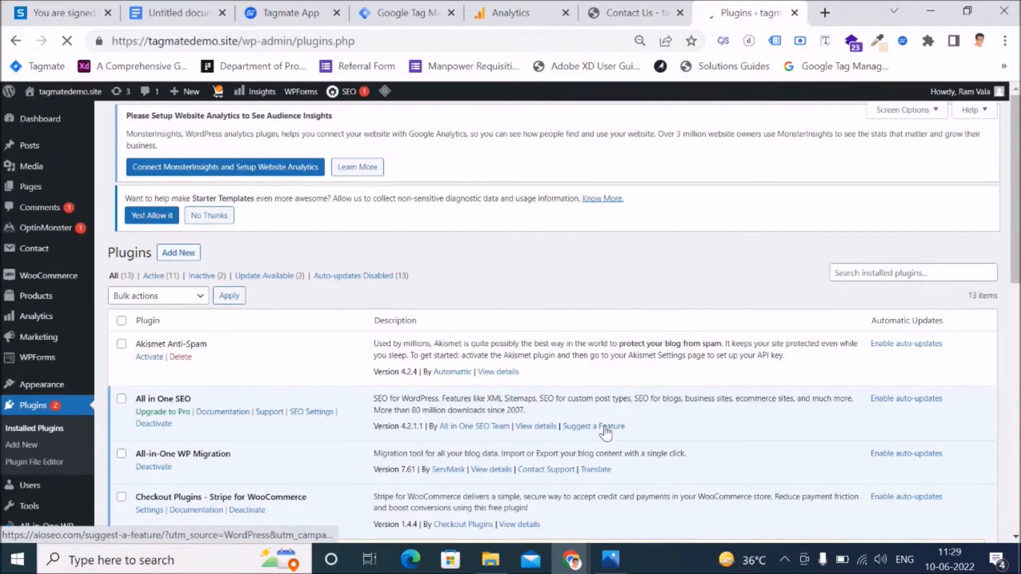
scroll(296, 435, "down", 4)
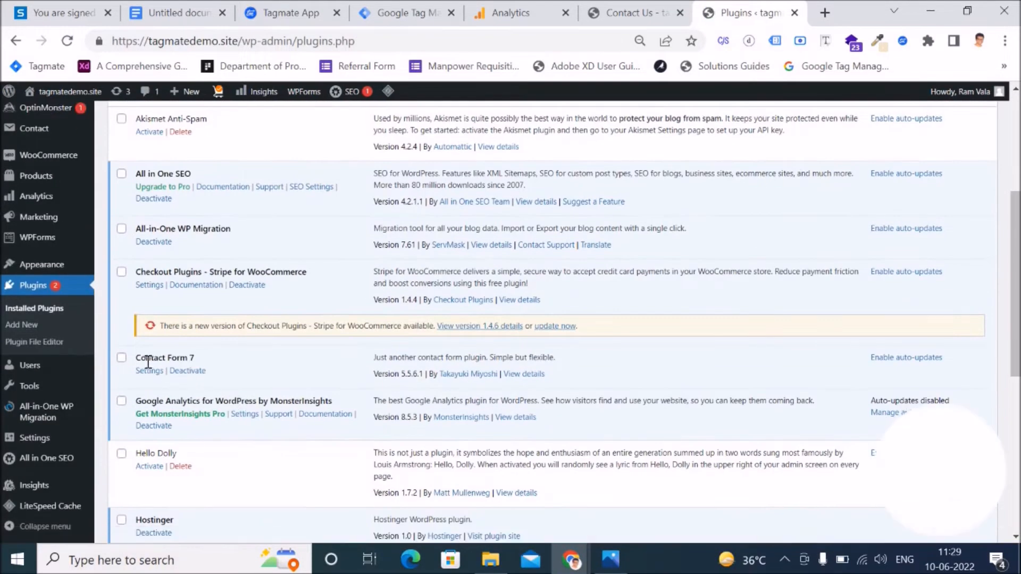
left_click_drag(137, 361, 184, 363)
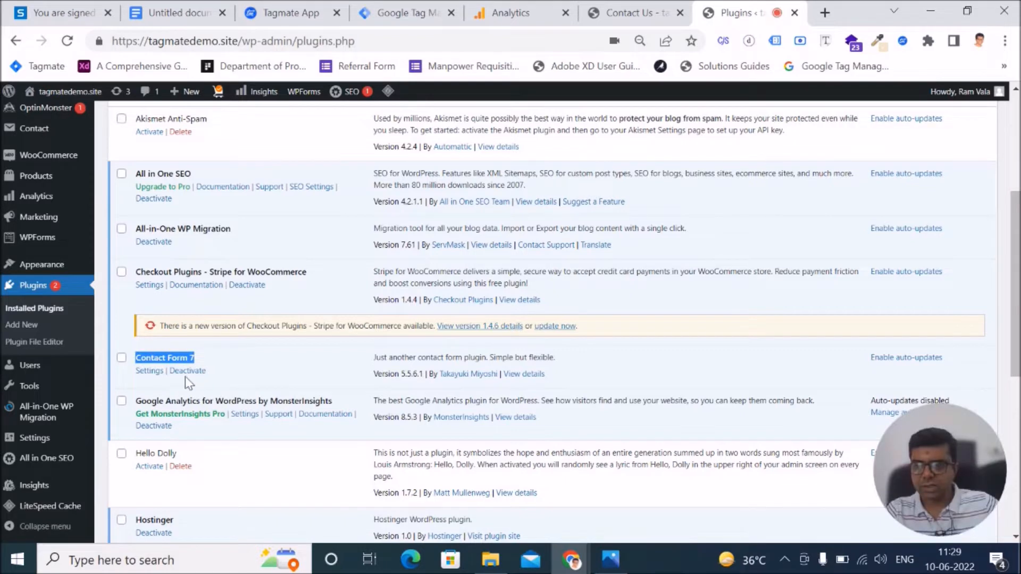
left_click(150, 371)
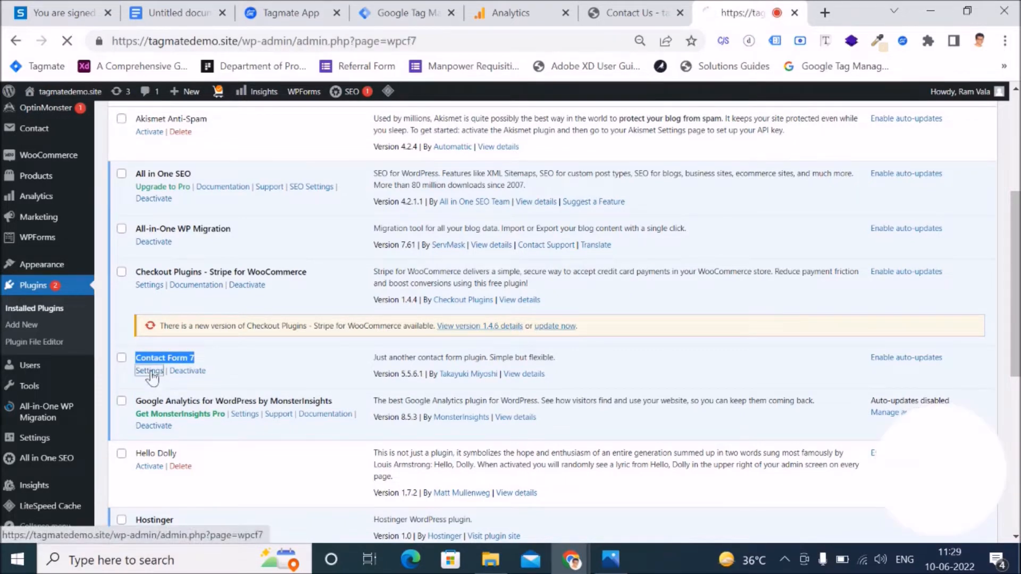
scroll(618, 392, "down", 3)
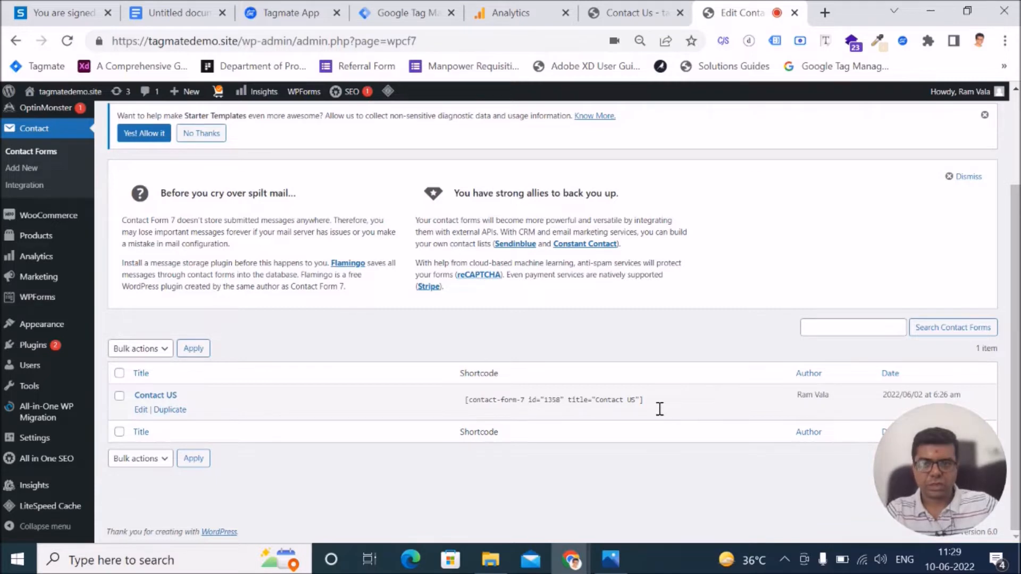
In the Google Docs outline, make the item "My WordPress website with contact form 7" bold.
left_click(160, 19)
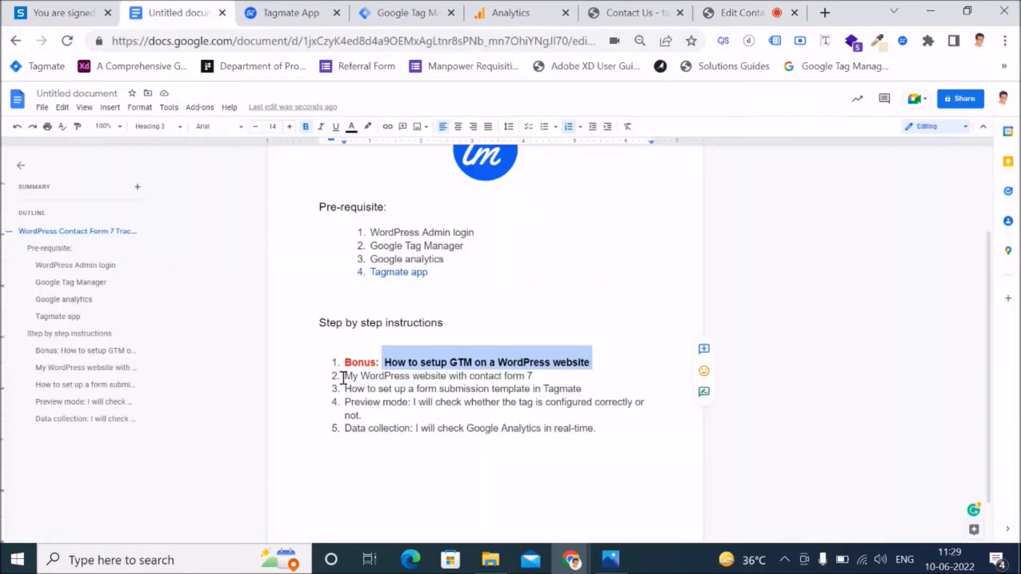
left_click_drag(345, 376, 535, 381)
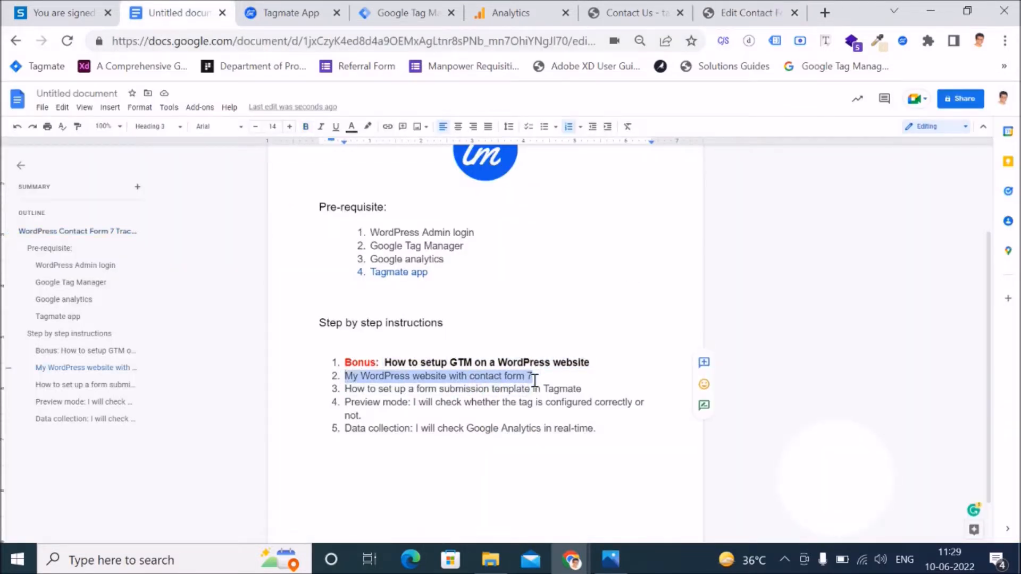
key("ctrl+b")
left_click(396, 402)
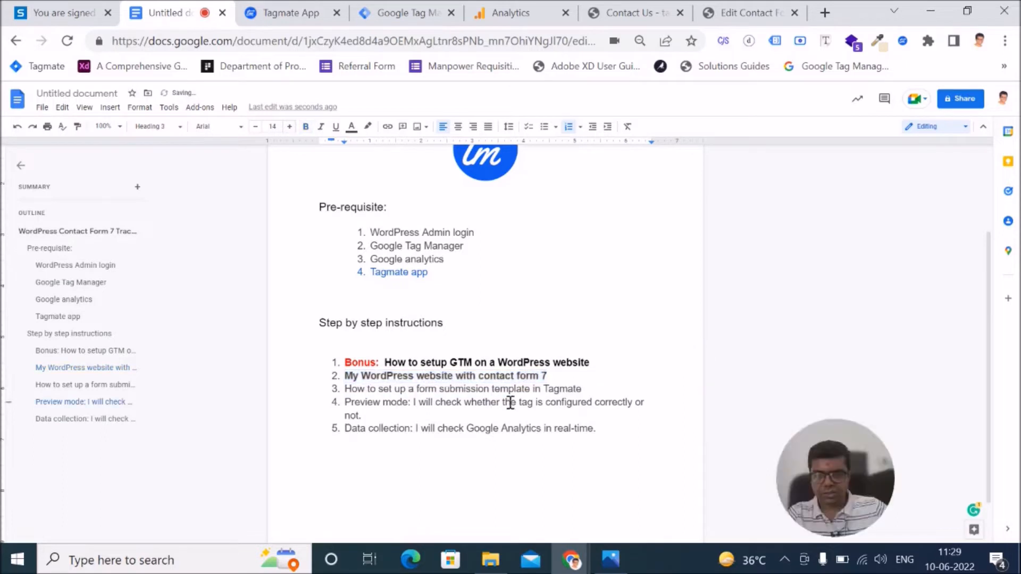
Switch to Tagmate, sign in with the Google work account and start a Google Analytics 4 implementation project.
left_click(274, 18)
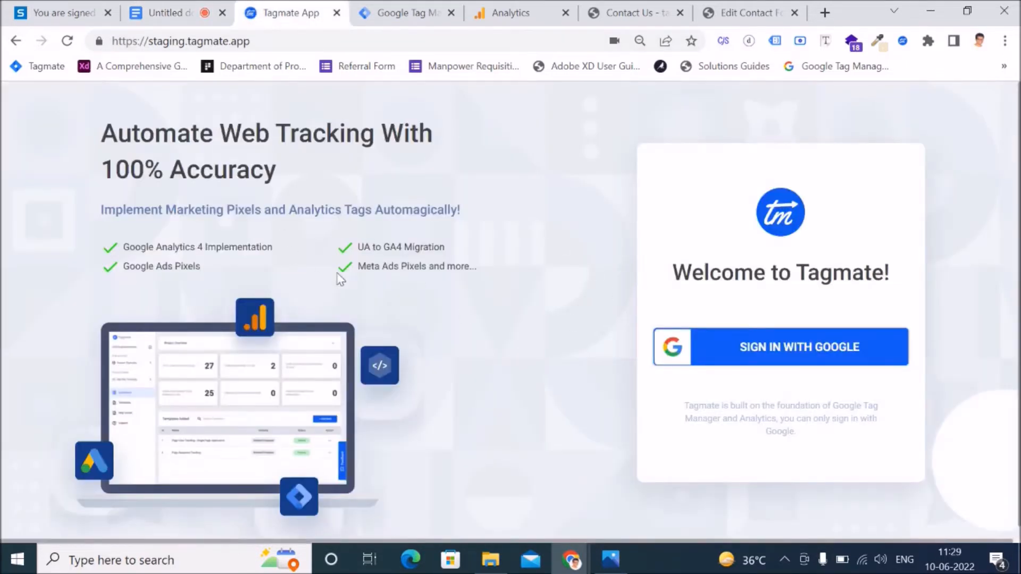
left_click(795, 348)
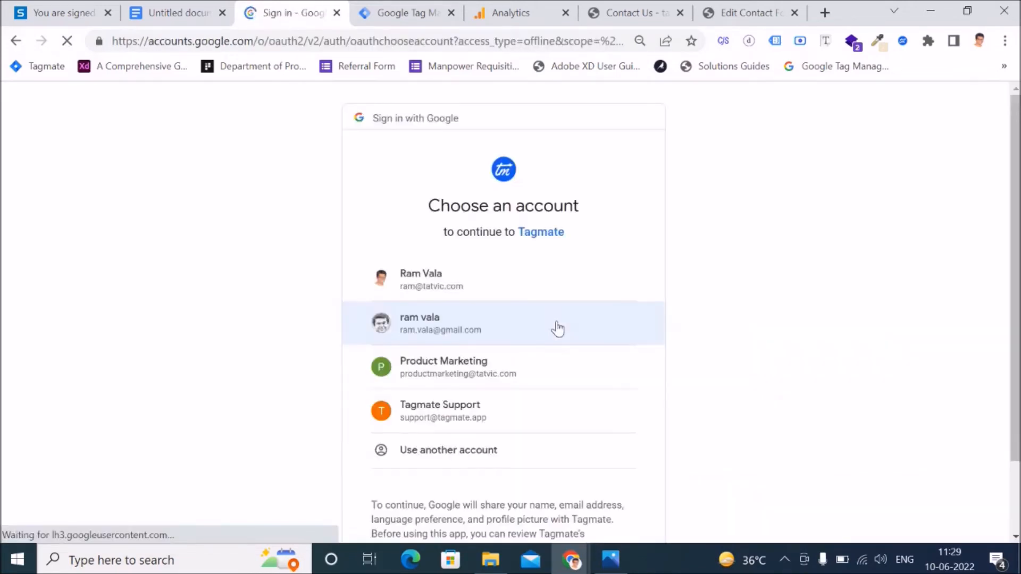
left_click(462, 288)
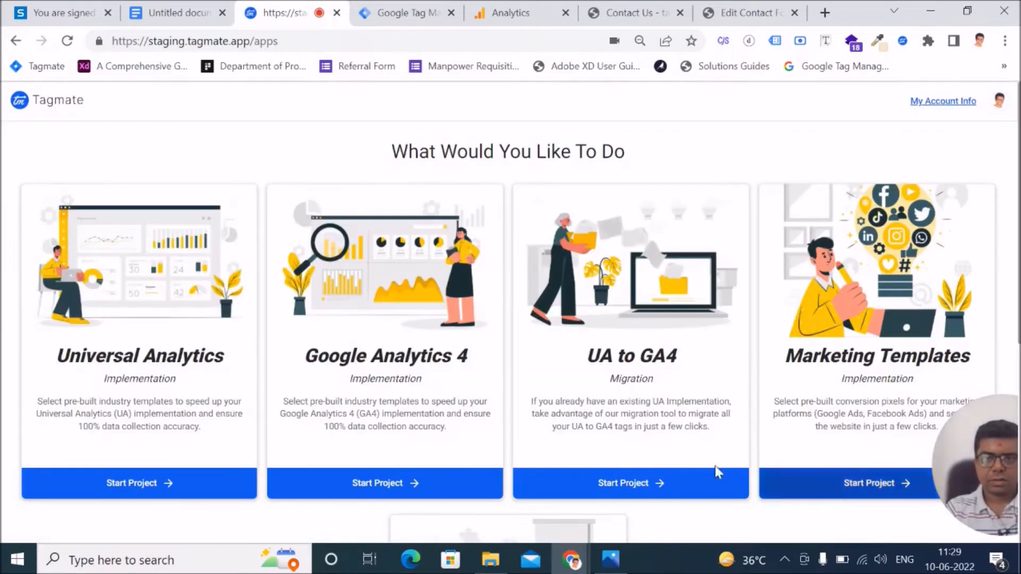
scroll(425, 414, "down", 1)
left_click(385, 410)
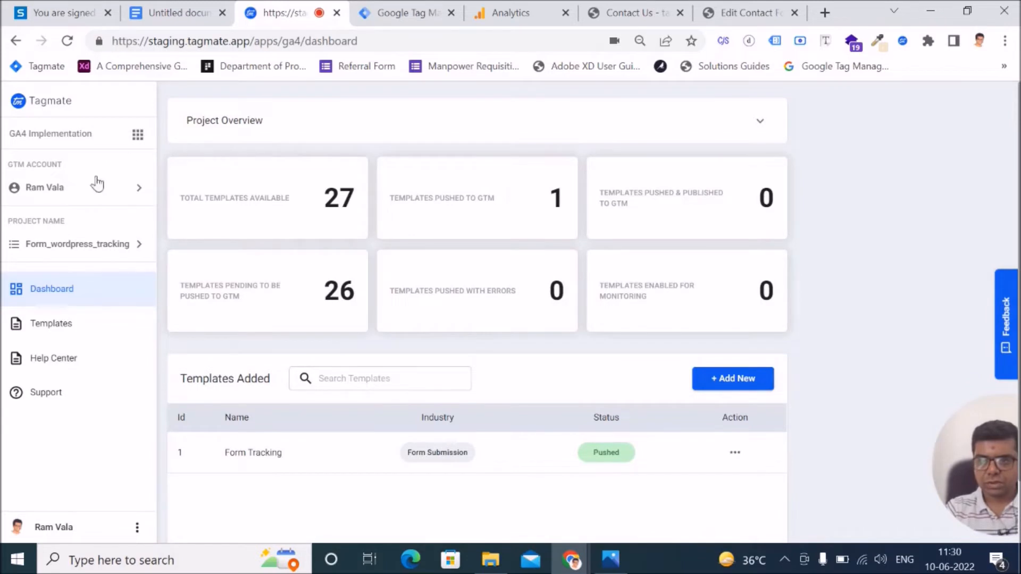
Choose the Google Tag Manager account registered to the work e-mail as the account to work with.
left_click(91, 189)
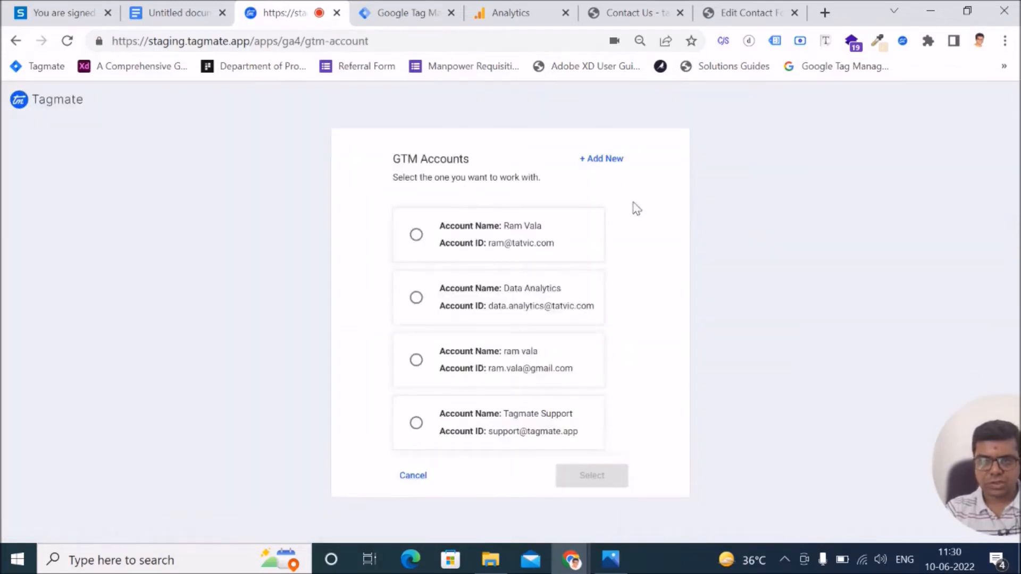
left_click(411, 238)
left_click(604, 478)
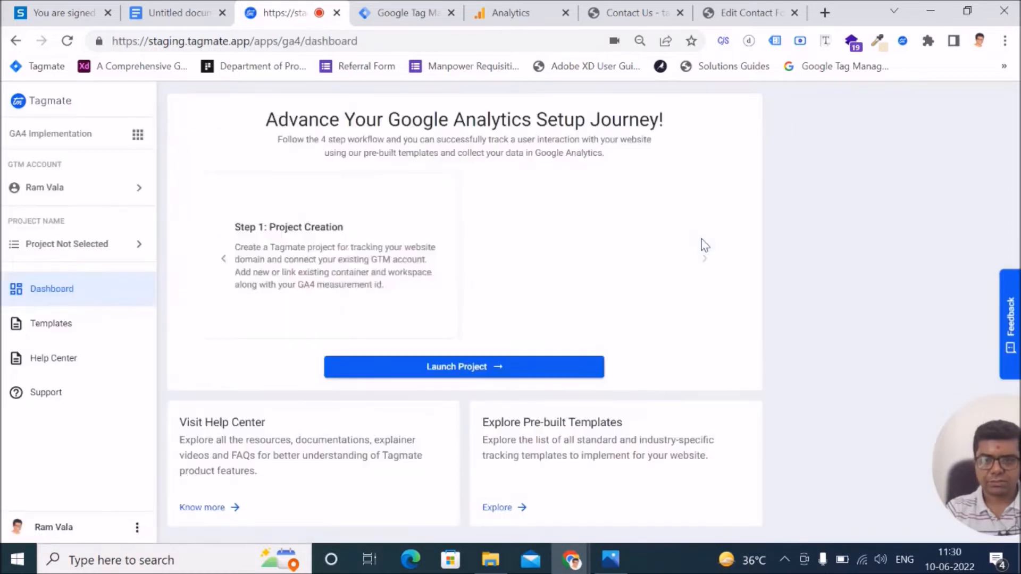
Add a new project to the projects list and name it Form_WP_tracking.
left_click(66, 245)
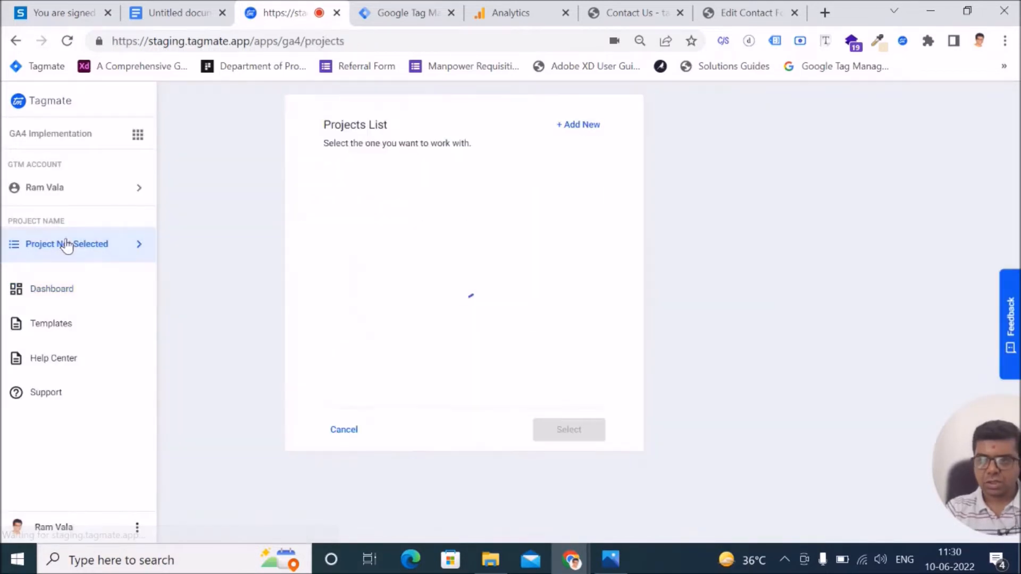
left_click(582, 126)
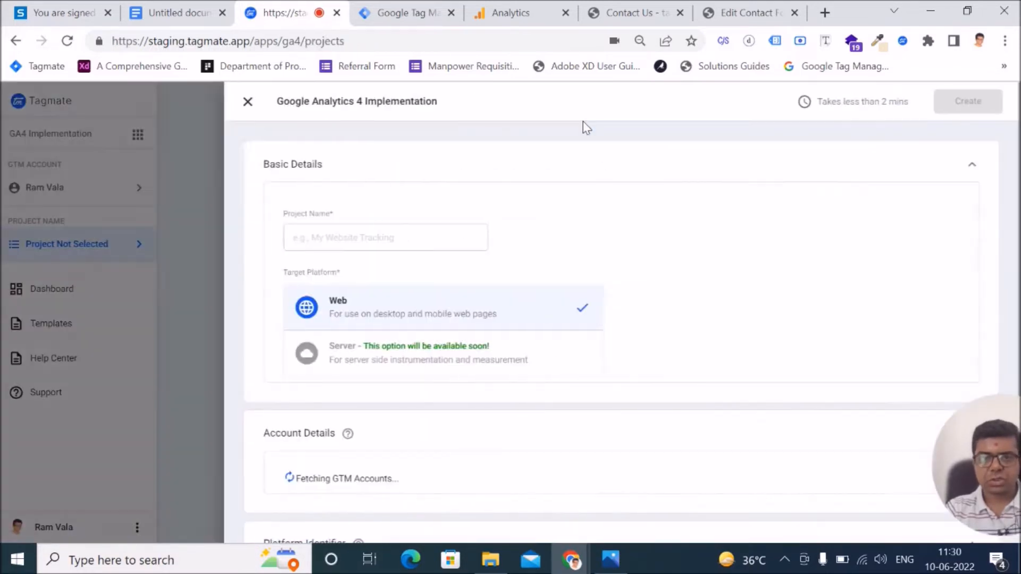
left_click(409, 248)
type("Form_WP_tracking")
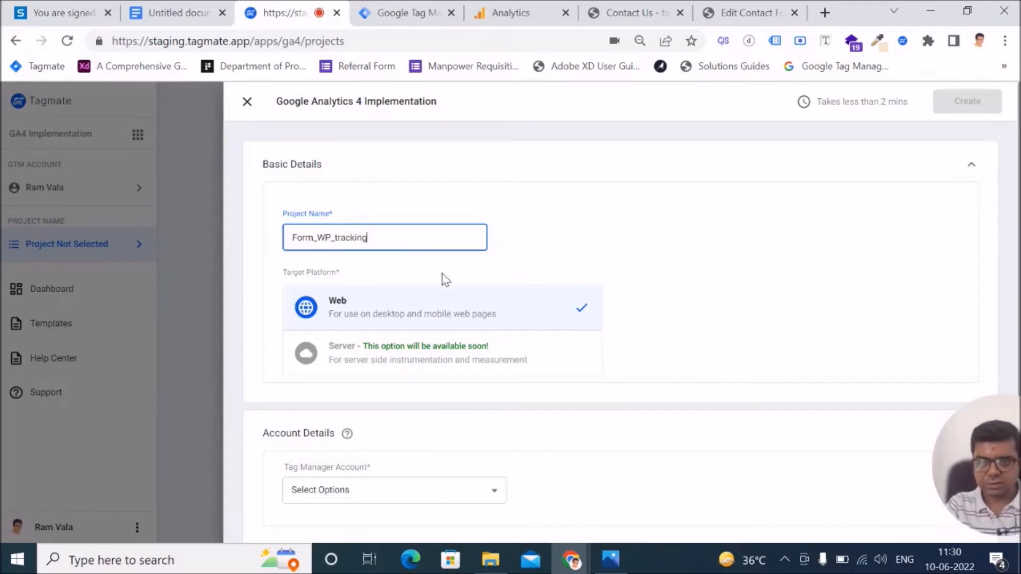
Set the project's Tag Manager account to Tagmate Testing.
scroll(445, 279, "down", 3)
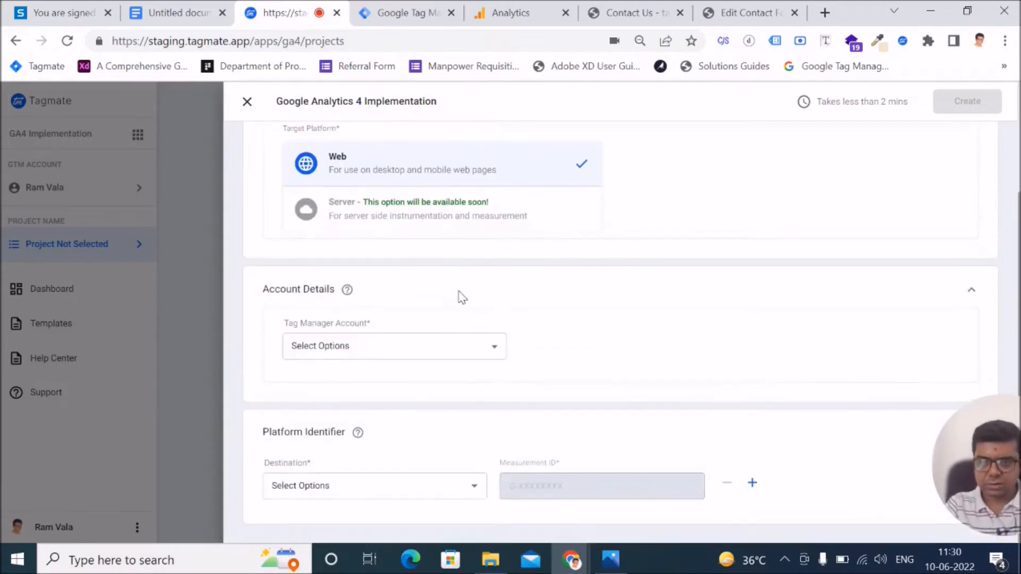
scroll(459, 296, "up", 1)
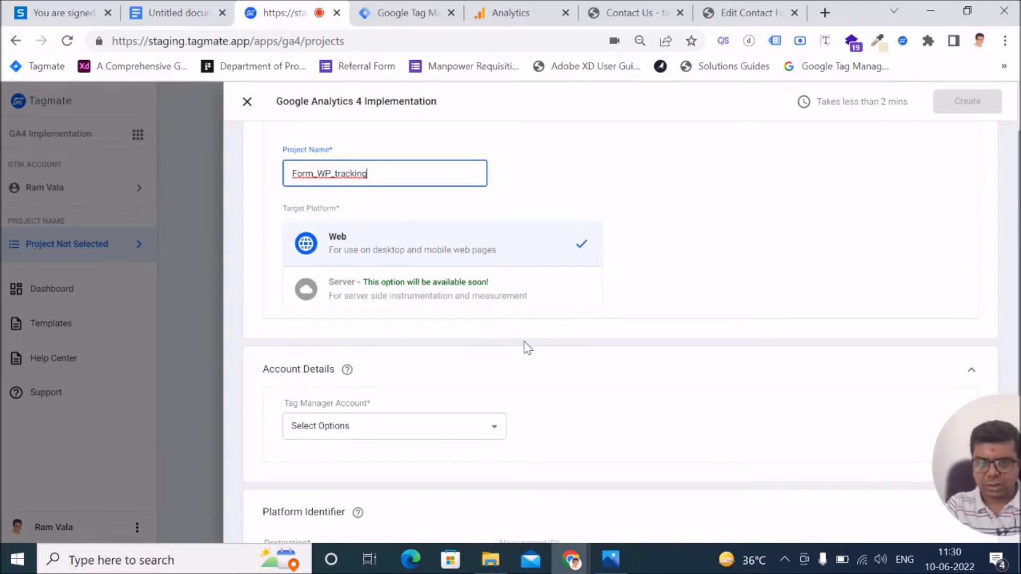
scroll(526, 347, "down", 2)
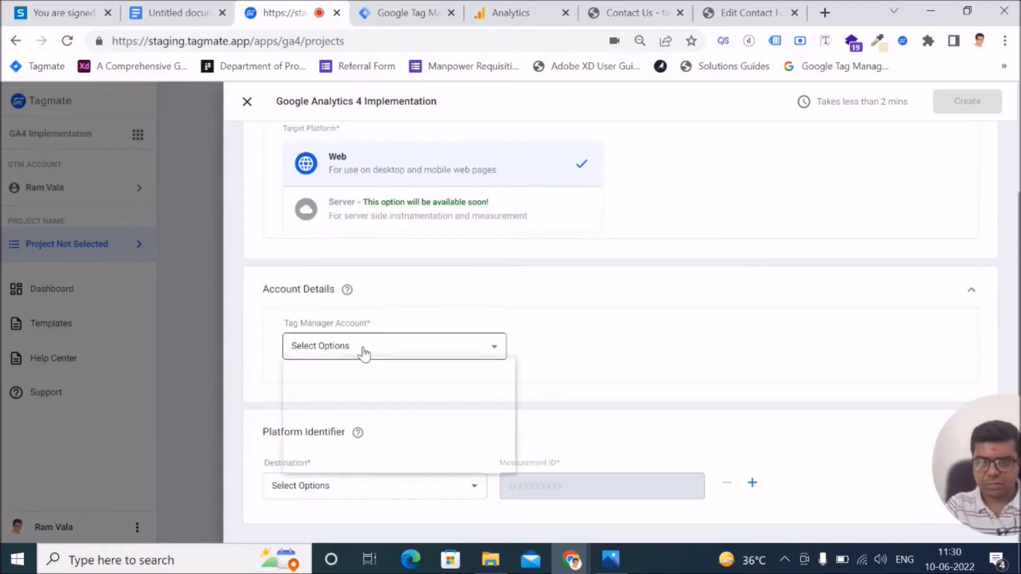
left_click(361, 349)
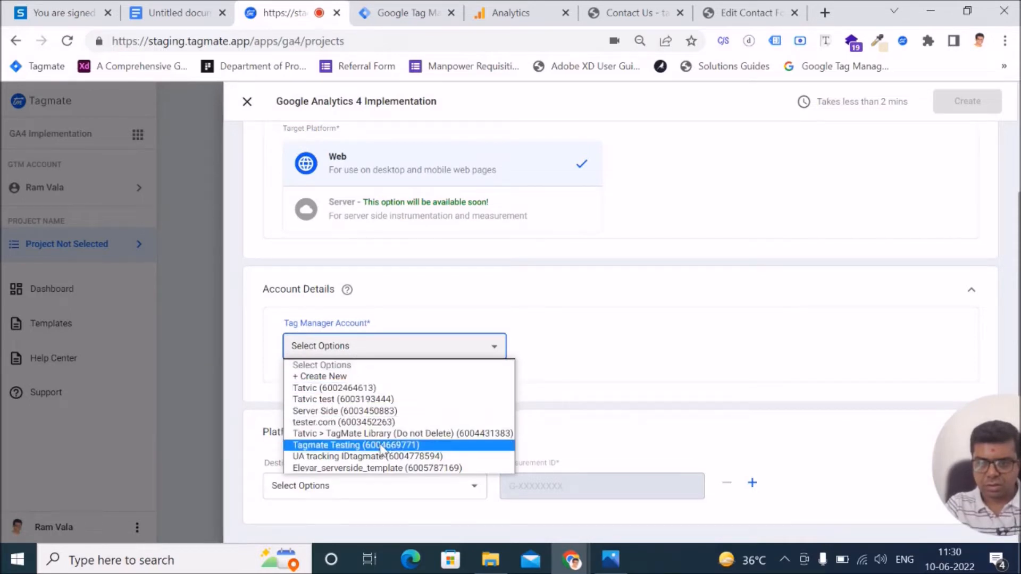
left_click(433, 445)
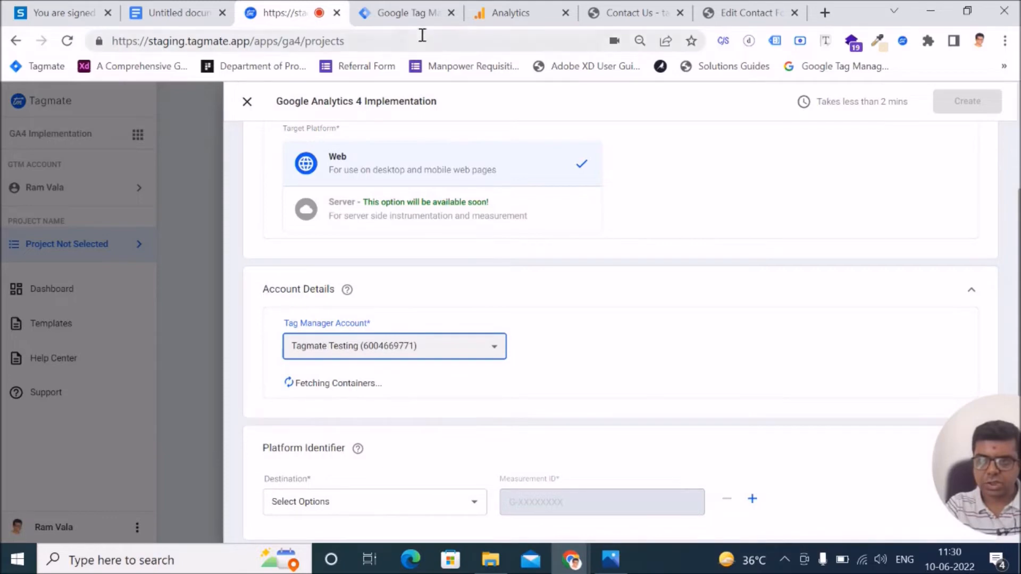
Check the container name in Google Tag Manager, return to Tagmate and set the project's container to Tagmate_How to Videos.
left_click(404, 13)
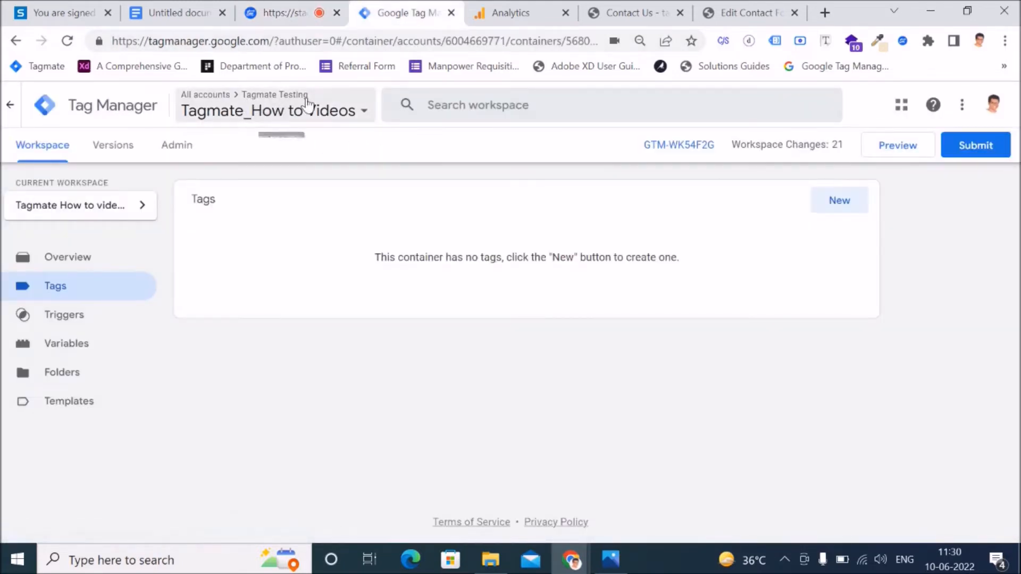
left_click(281, 13)
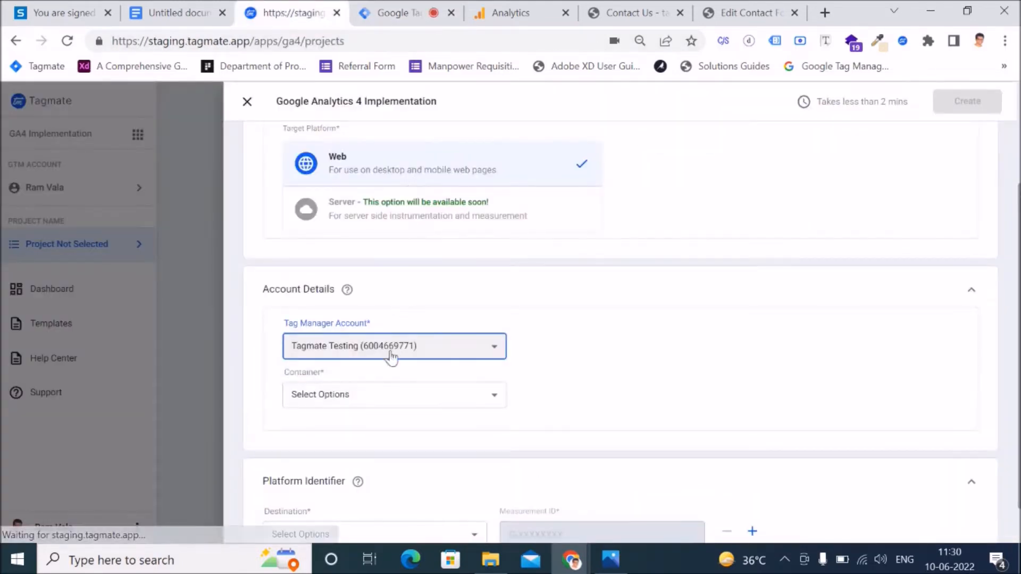
left_click(357, 399)
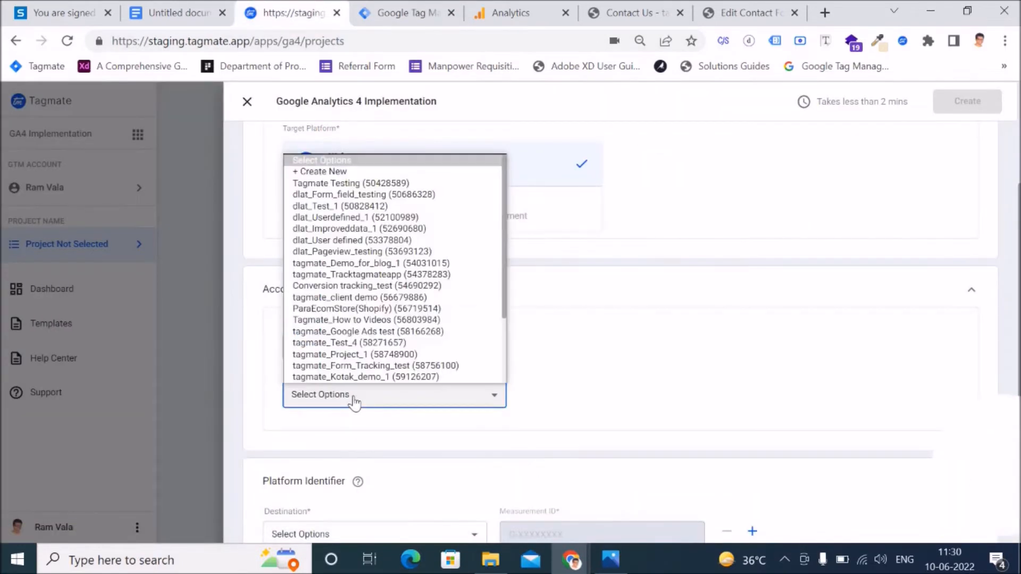
left_click(352, 321)
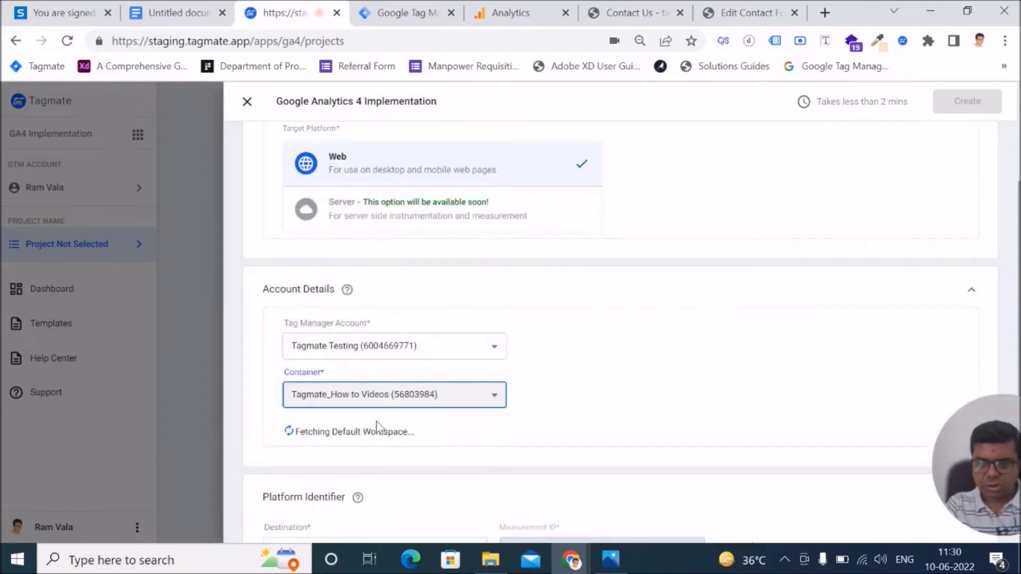
Check the current workspace in Google Tag Manager, return to Tagmate and set the project's workspace to Tagmate How to videos.
left_click(404, 21)
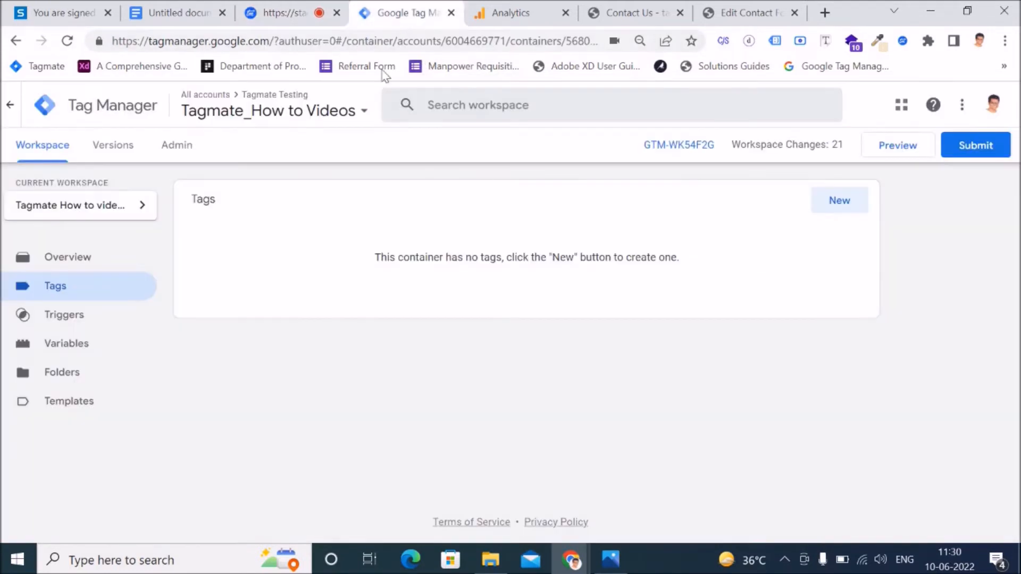
left_click(286, 14)
left_click(357, 452)
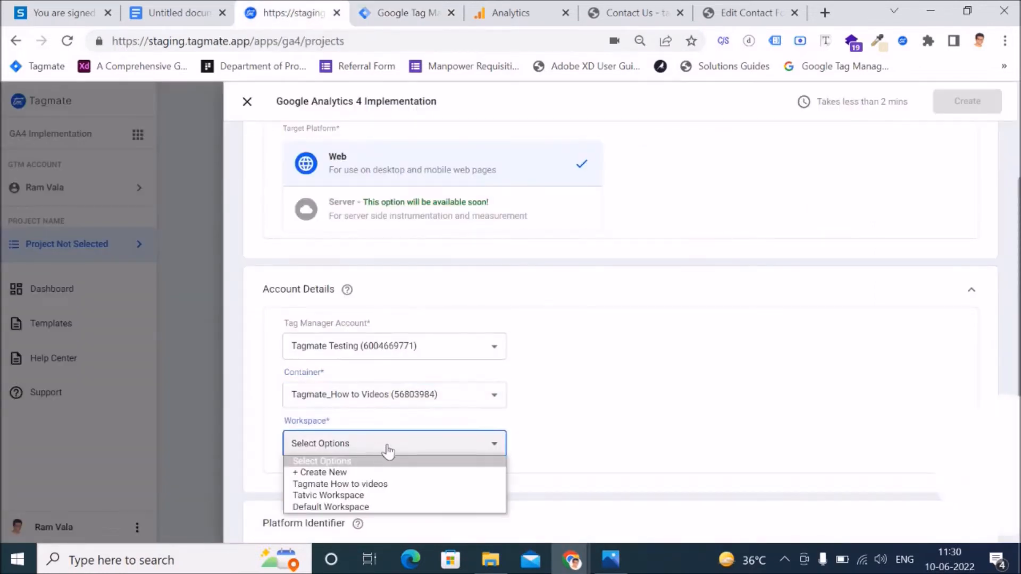
scroll(387, 451, "down", 2)
left_click(355, 366)
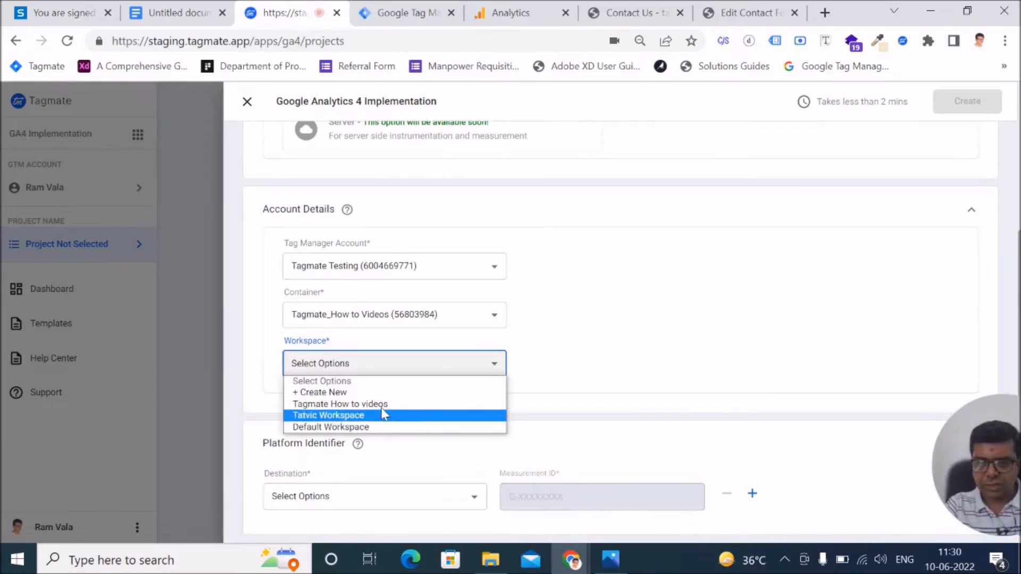
left_click(384, 408)
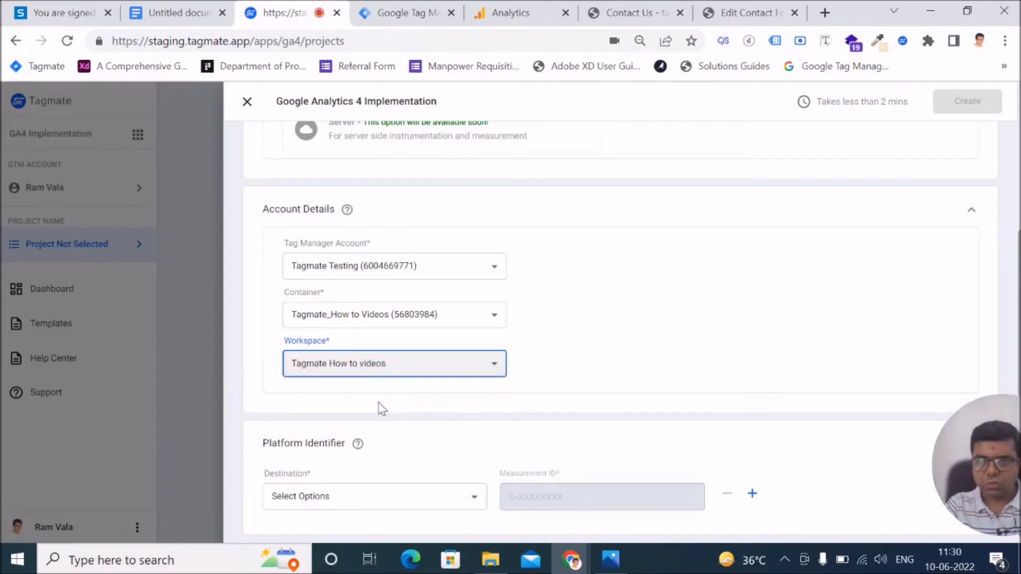
Set the destination under Platform Identifier to Google Analytics.
scroll(441, 468, "down", 1)
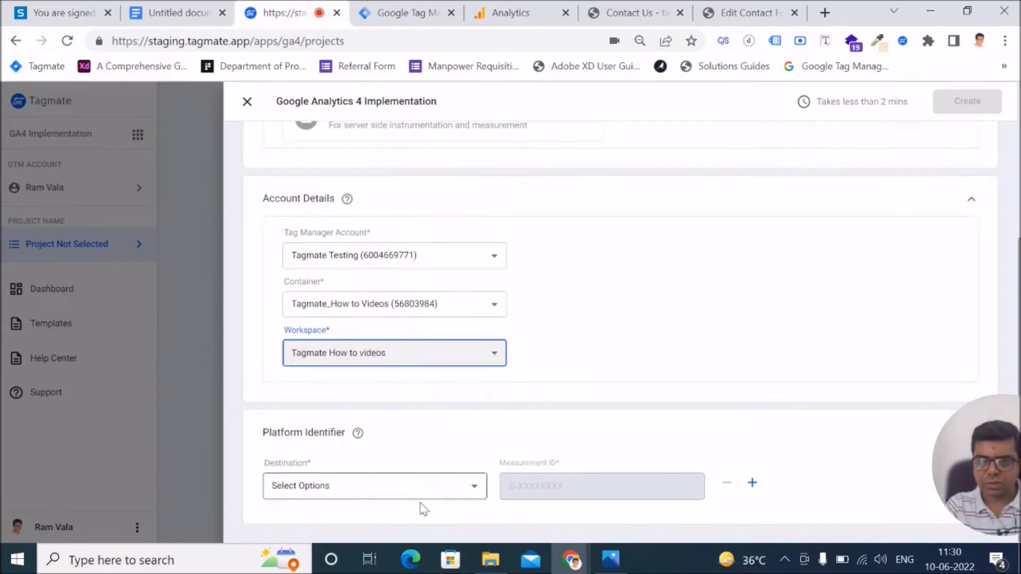
left_click(366, 488)
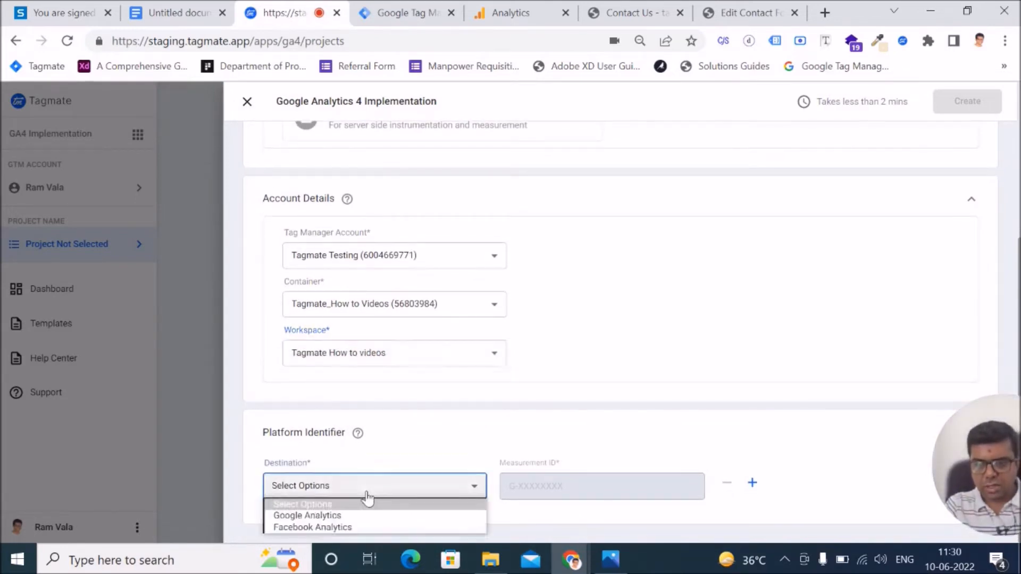
left_click(333, 516)
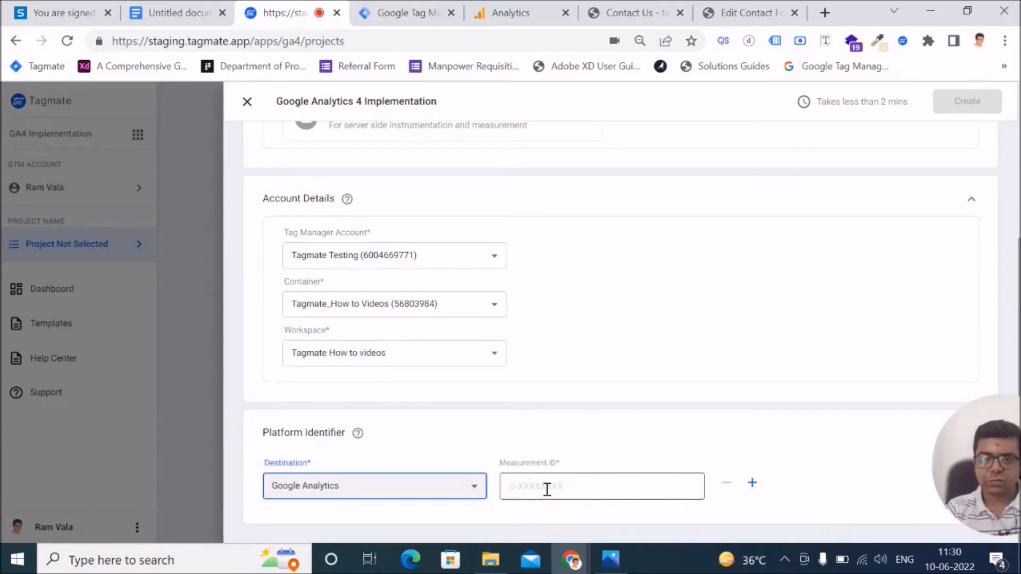
Copy the measurement ID from the TagmateTesting web data stream in Google Analytics and paste it into the Tagmate project's Measurement ID.
left_click(546, 489)
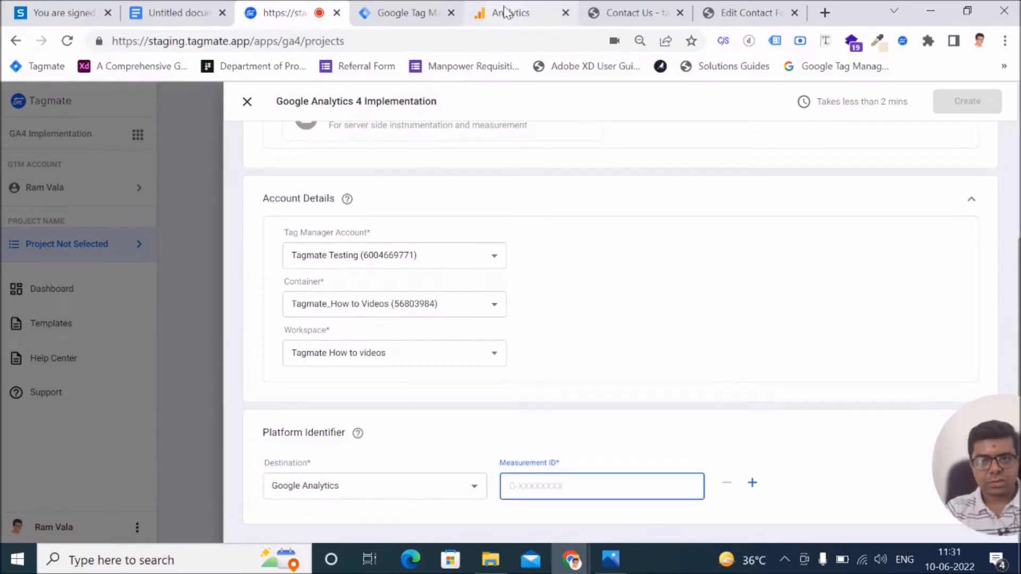
left_click(481, 15)
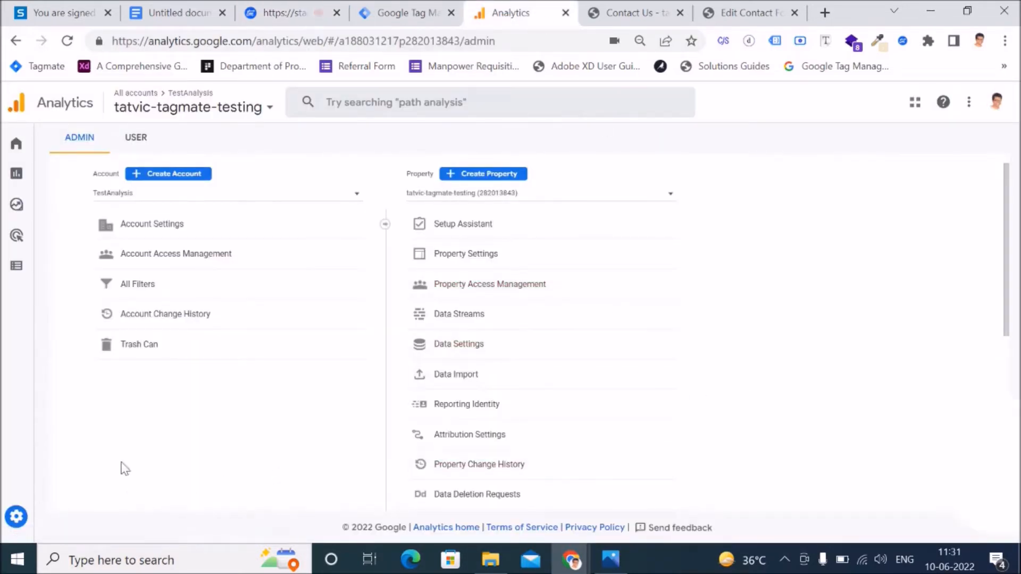
mouse_move(18, 515)
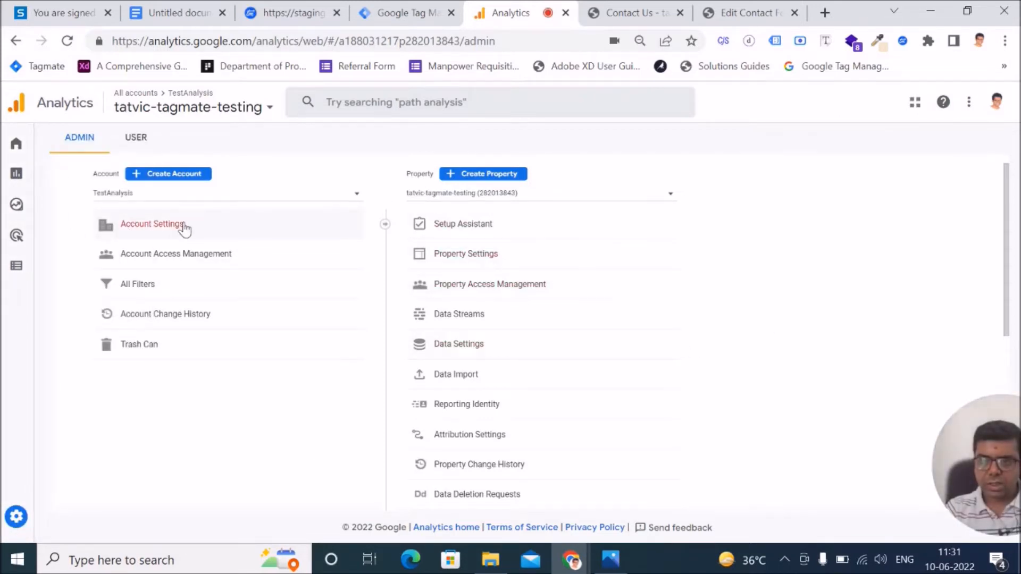
left_click(464, 315)
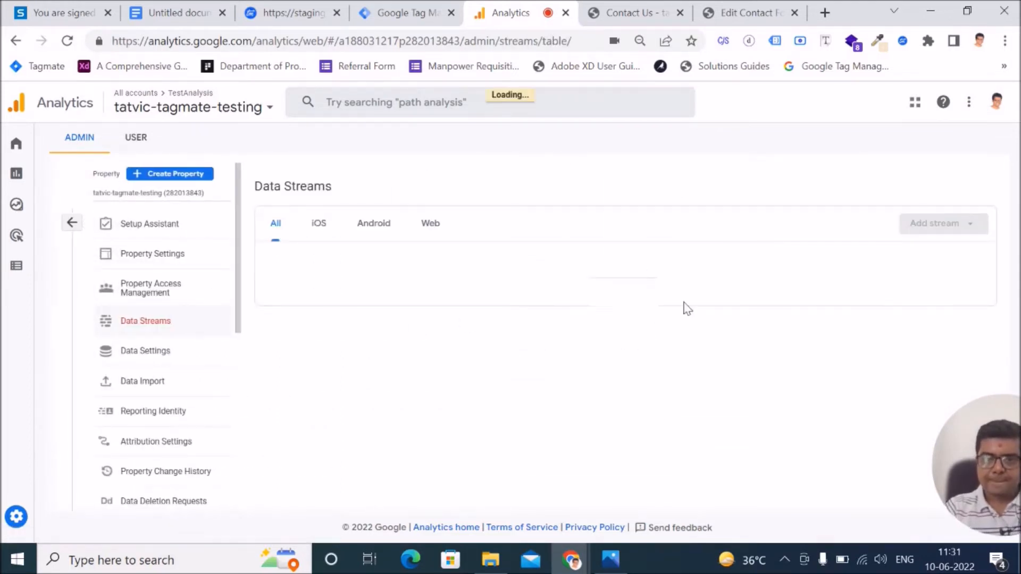
left_click(752, 264)
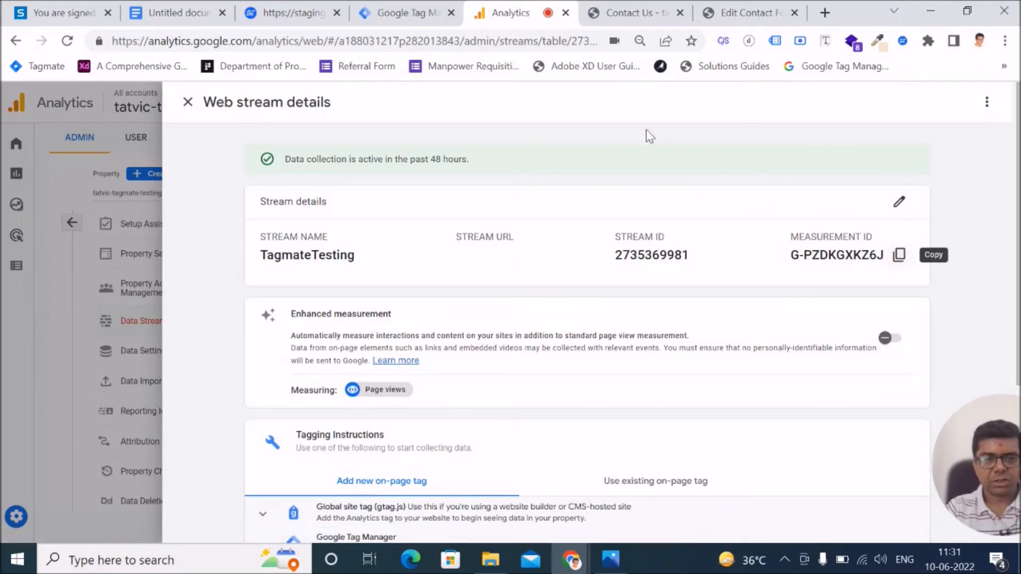
left_click(899, 254)
left_click(289, 13)
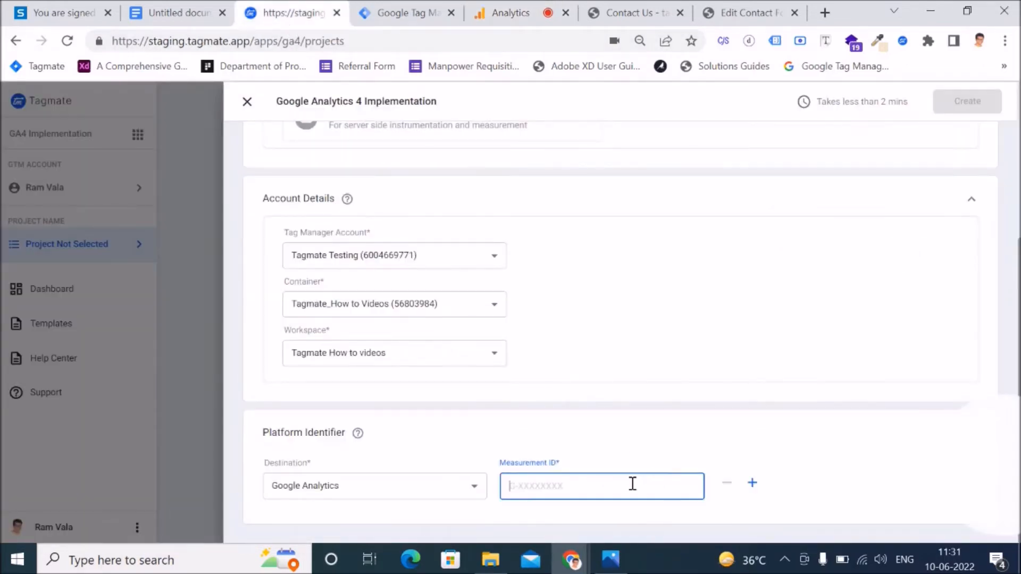
key("ctrl+v")
Review the entered project details and create the Form_WP_tracking project.
scroll(904, 287, "up", 4)
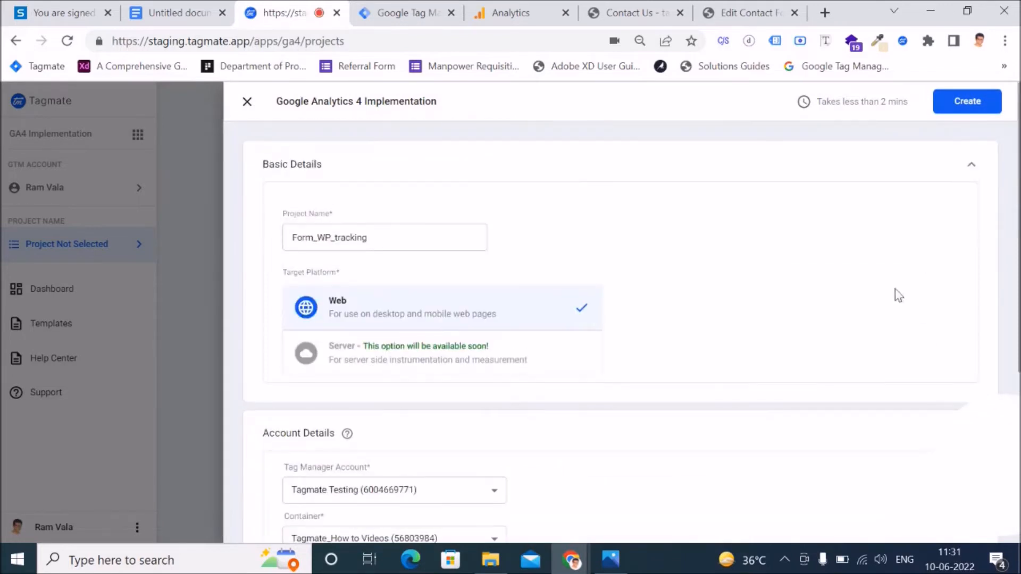
scroll(633, 420, "down", 5)
scroll(865, 392, "up", 2)
scroll(865, 392, "up", 2)
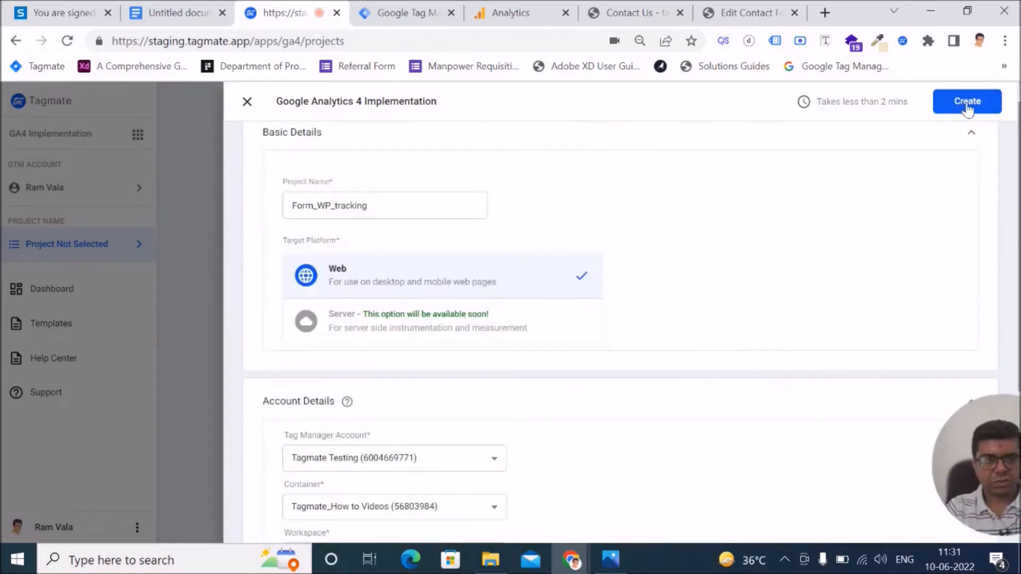
left_click(960, 101)
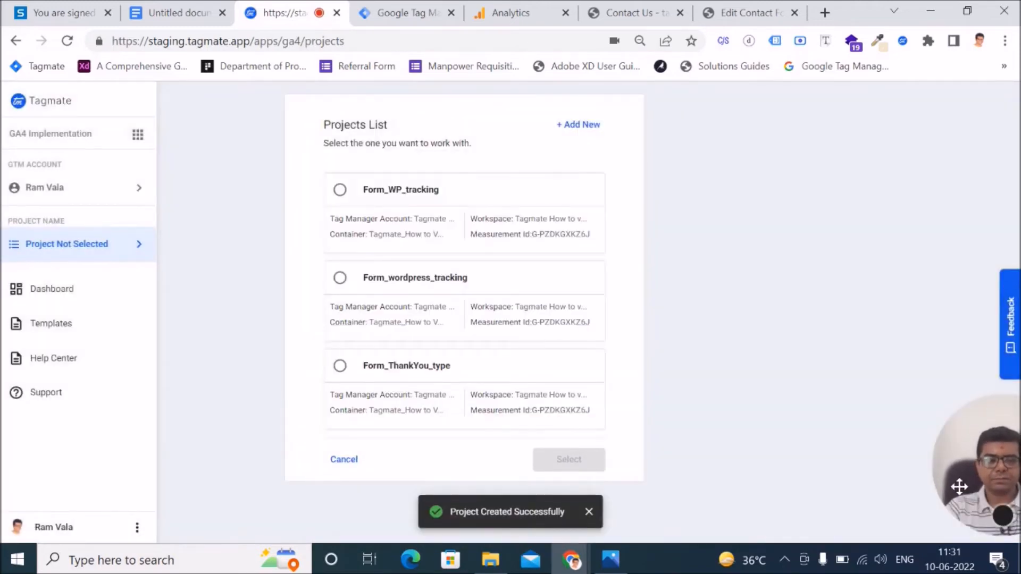
Make Form_WP_tracking the active project and open the template library to add a new template.
left_click_drag(959, 488, 927, 492)
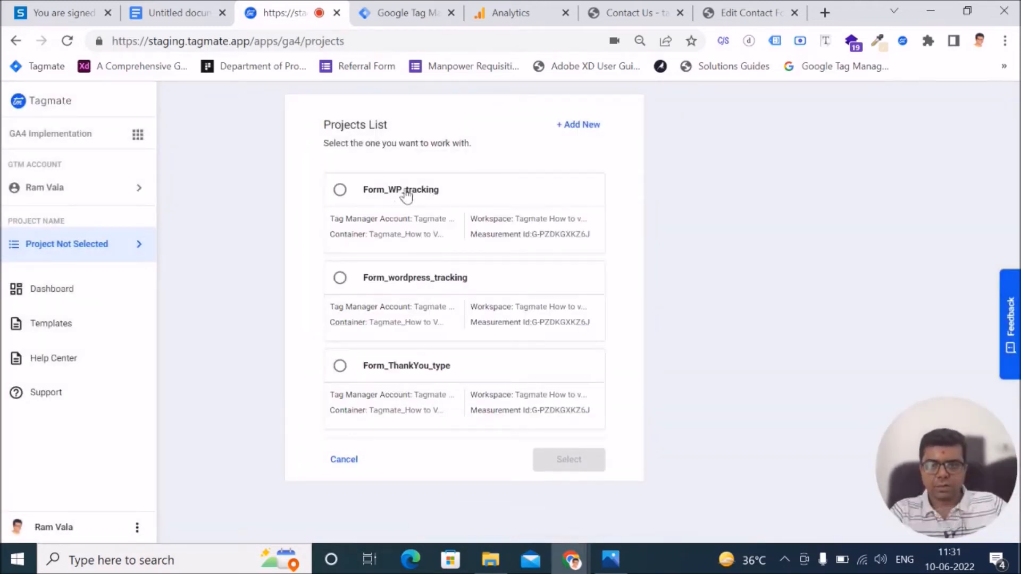
left_click(341, 188)
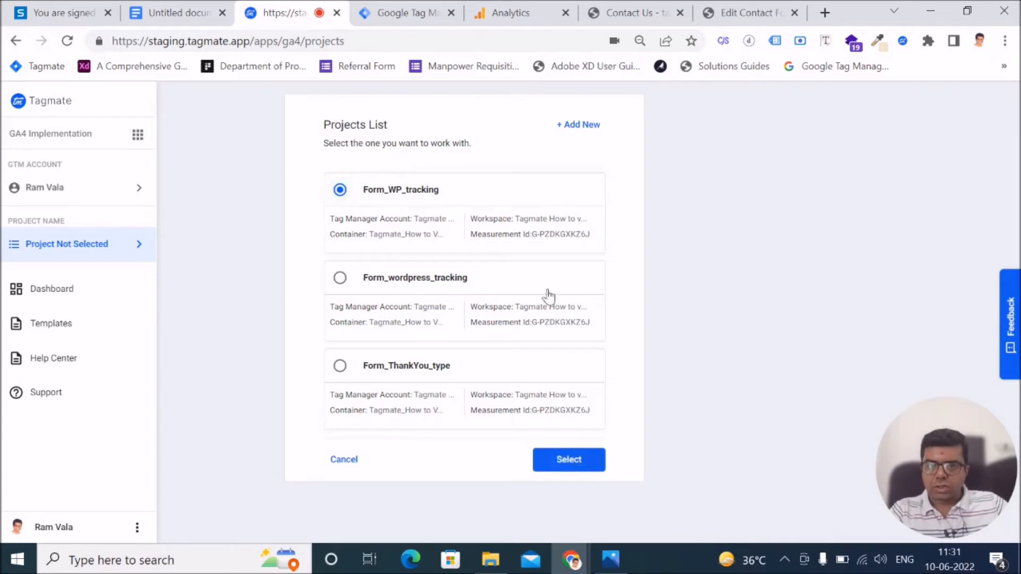
left_click(568, 460)
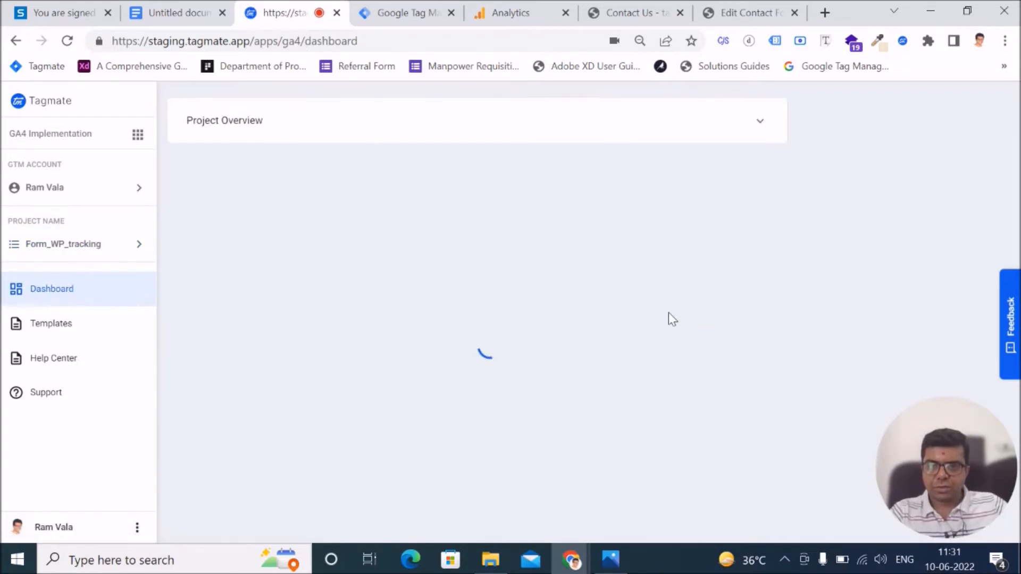
scroll(671, 319, "down", 1)
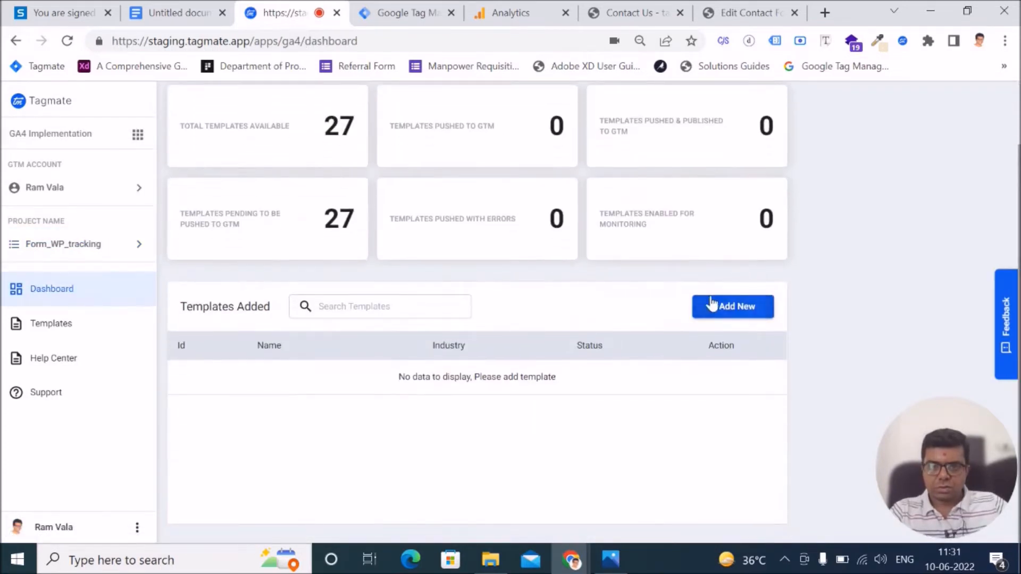
left_click(736, 313)
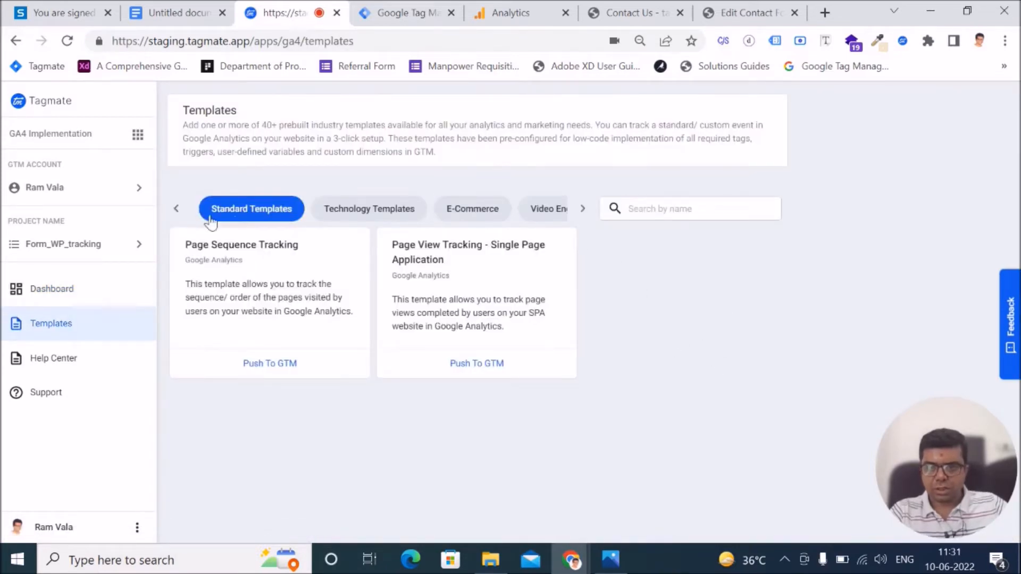
Choose the Form Tracking template from the Form Submission category and select the Wordpress Contact Form 7 method.
left_click(582, 209)
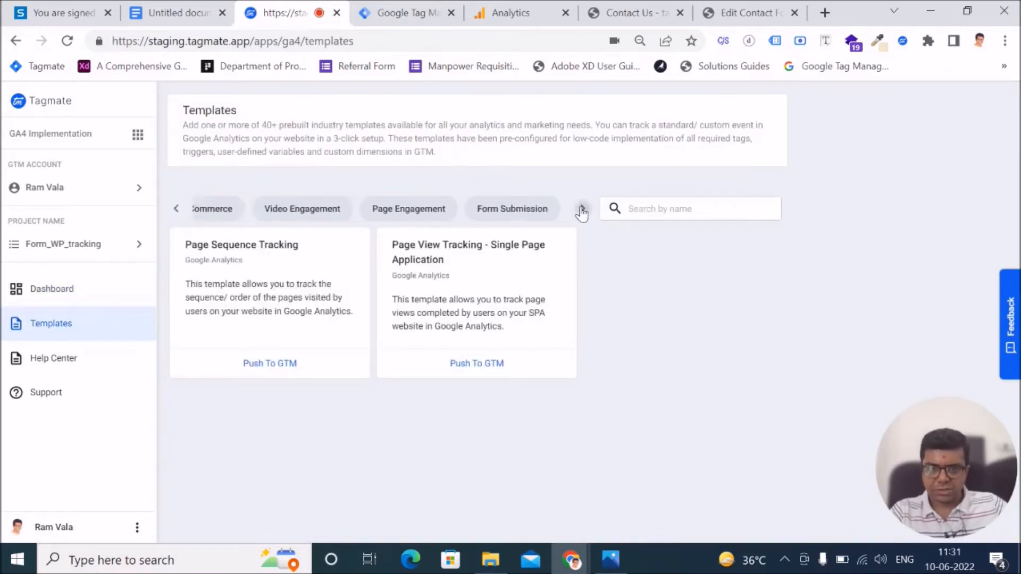
left_click(515, 213)
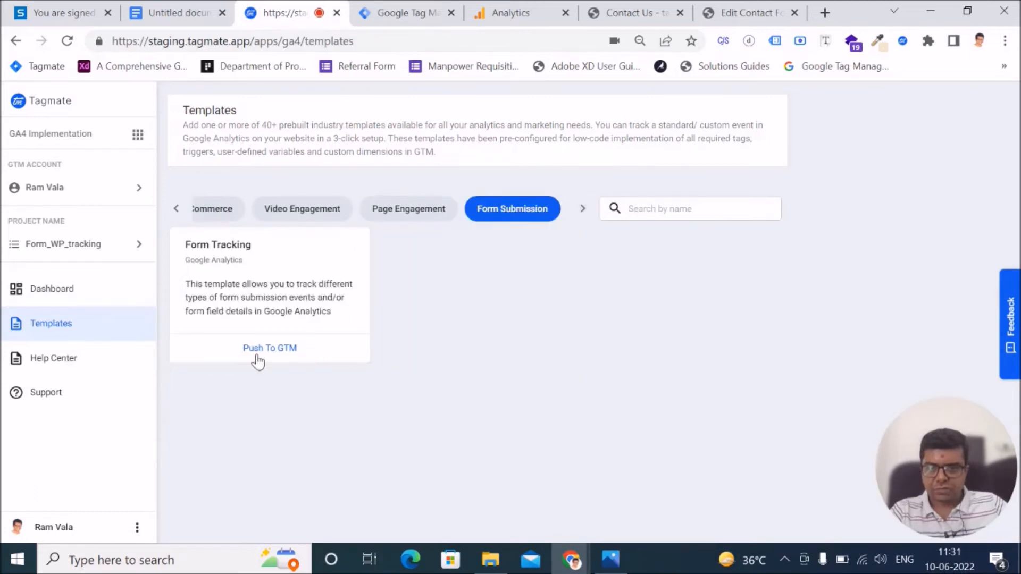
left_click(272, 348)
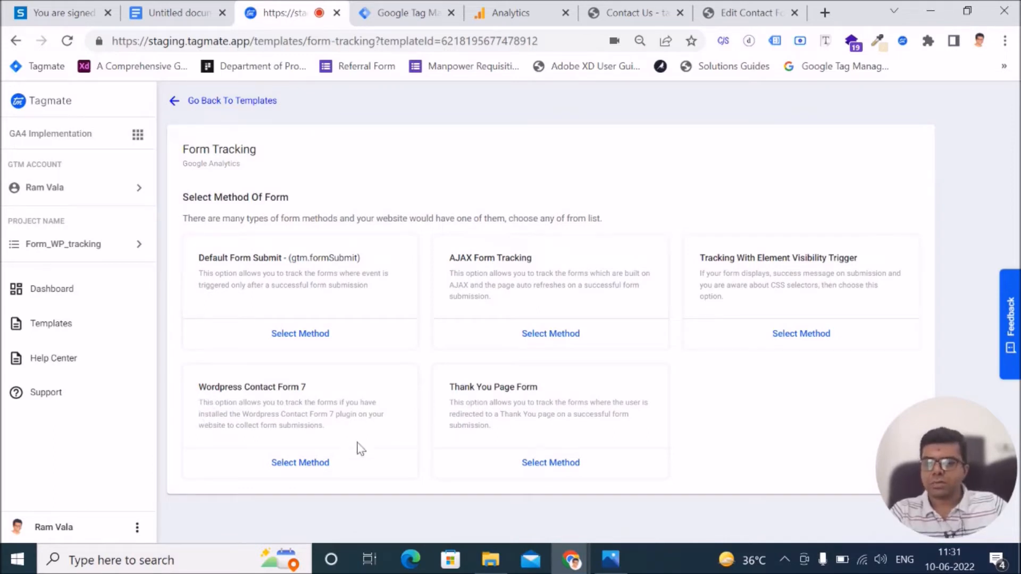
left_click(288, 464)
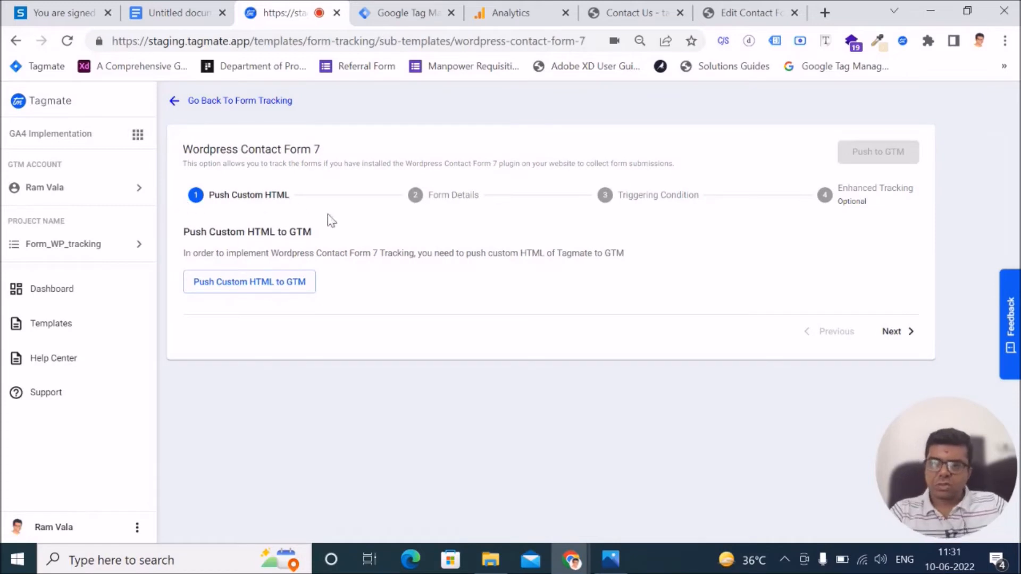
Push Tagmate's custom HTML to GTM and proceed to the Form Details stage.
left_click(253, 286)
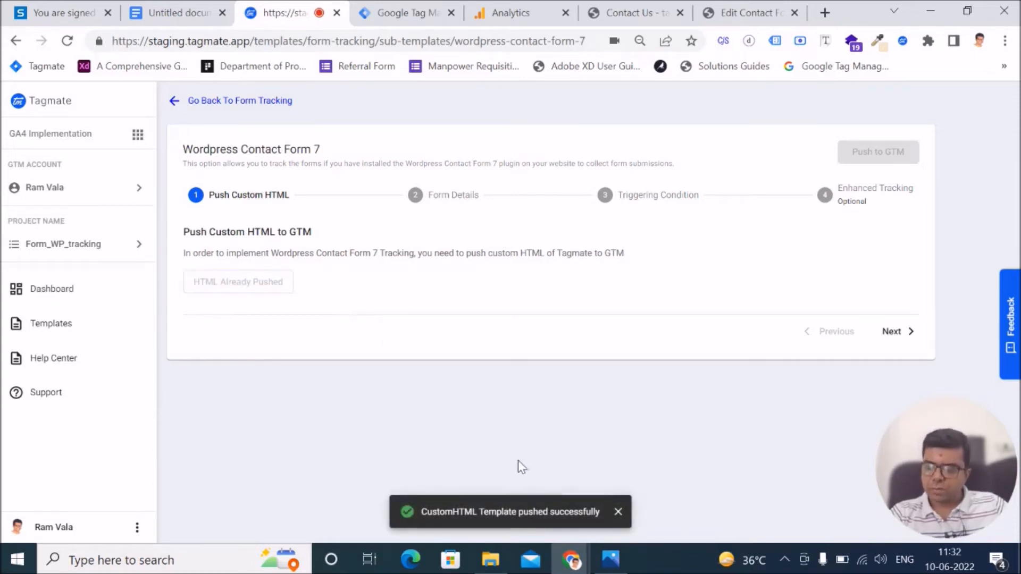
left_click(618, 512)
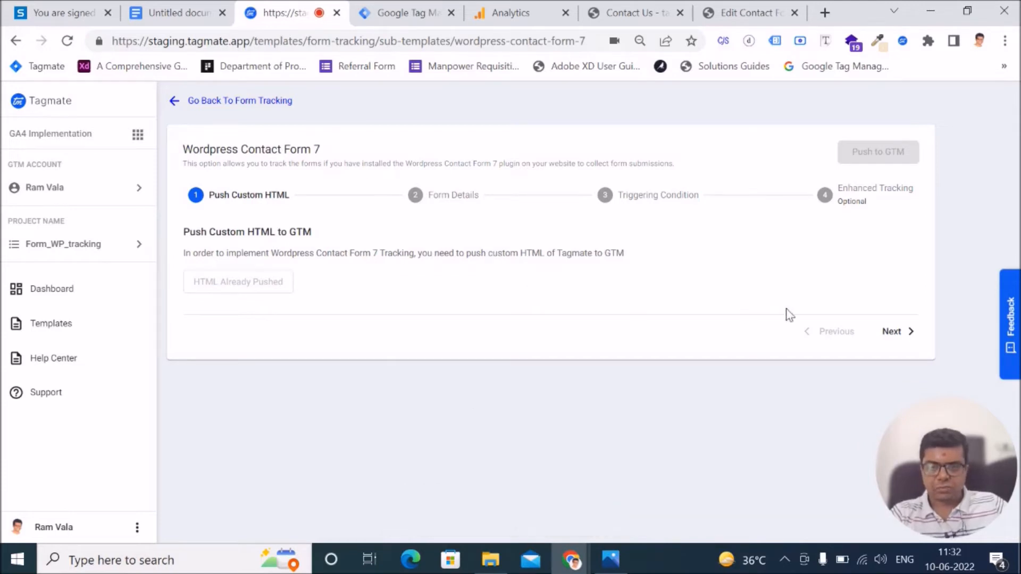
left_click(907, 338)
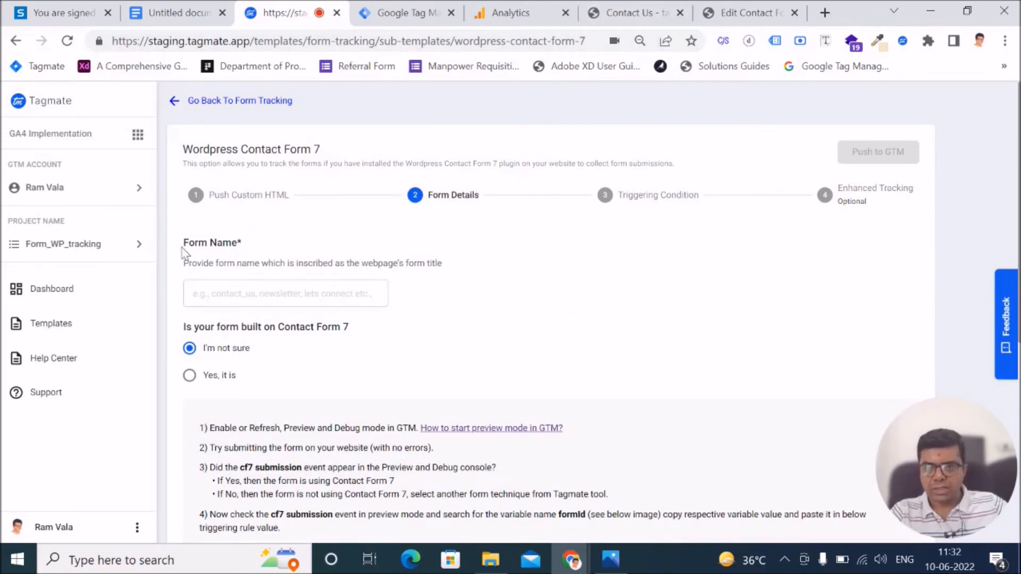
Copy the form title "Contact US" from the website's Contact Us page and paste it as the template's Form Name.
left_click(630, 15)
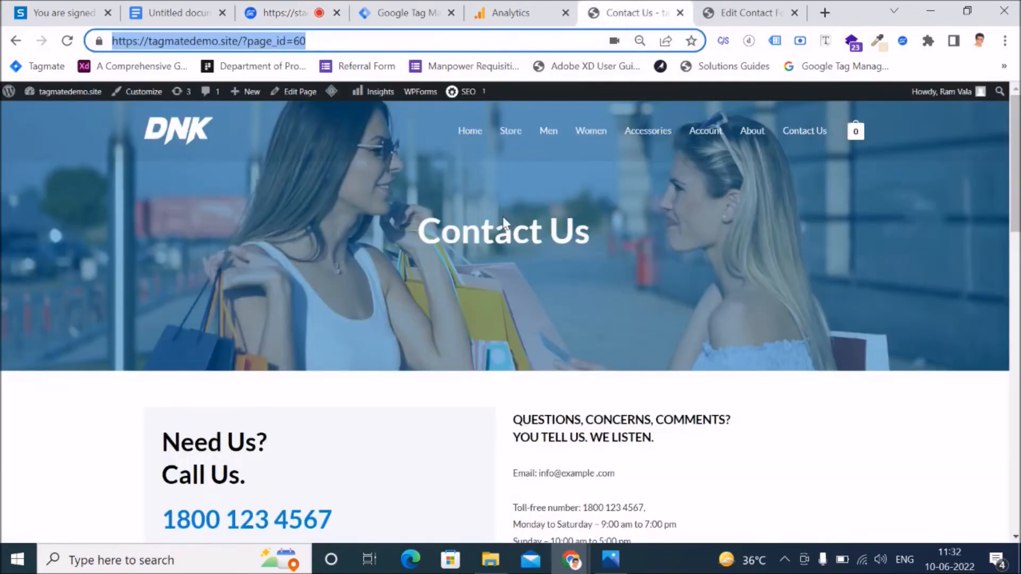
scroll(477, 376, "down", 5)
left_click(500, 336)
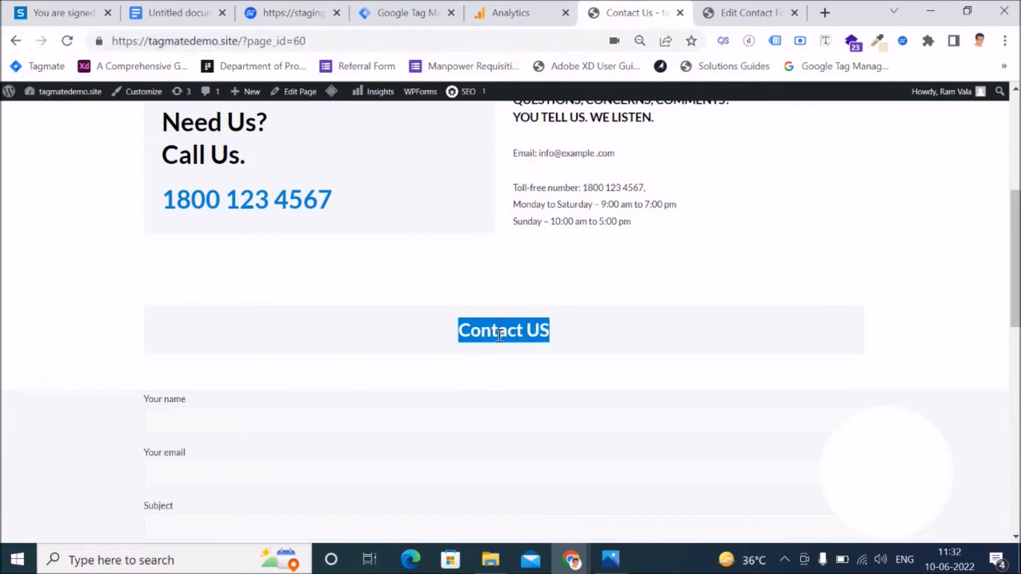
left_click(291, 14)
left_click(234, 295)
key("ctrl+v")
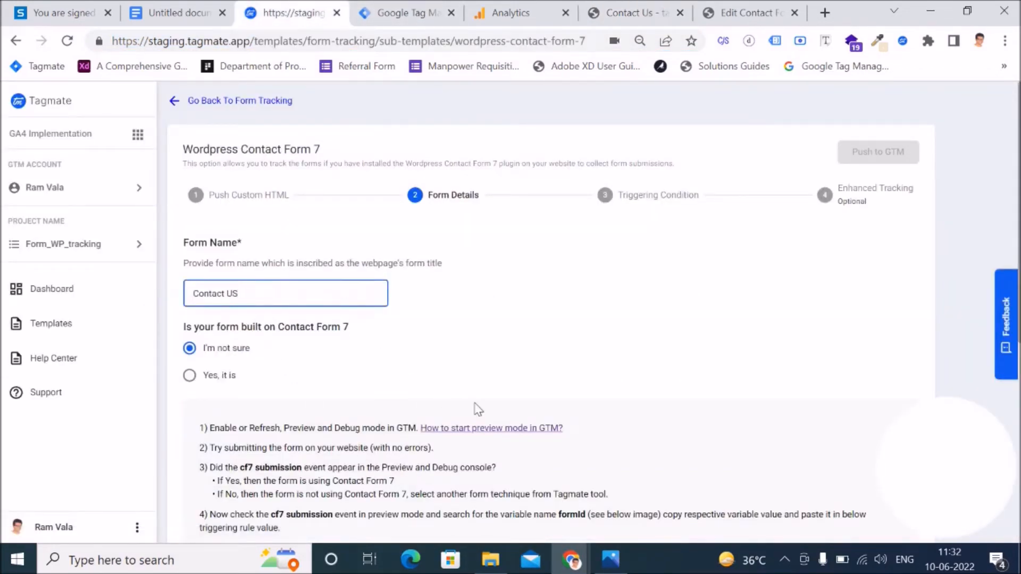
Confirm that the form is built on Contact Form 7 and set the tvc_formid_div condition to Equals.
scroll(476, 406, "down", 3)
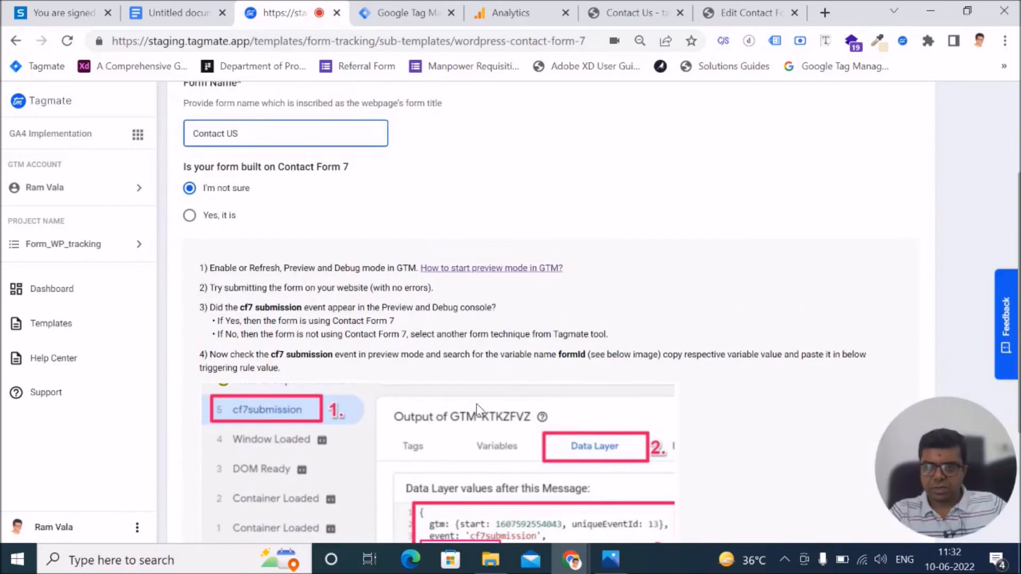
left_click(190, 217)
scroll(462, 372, "down", 2)
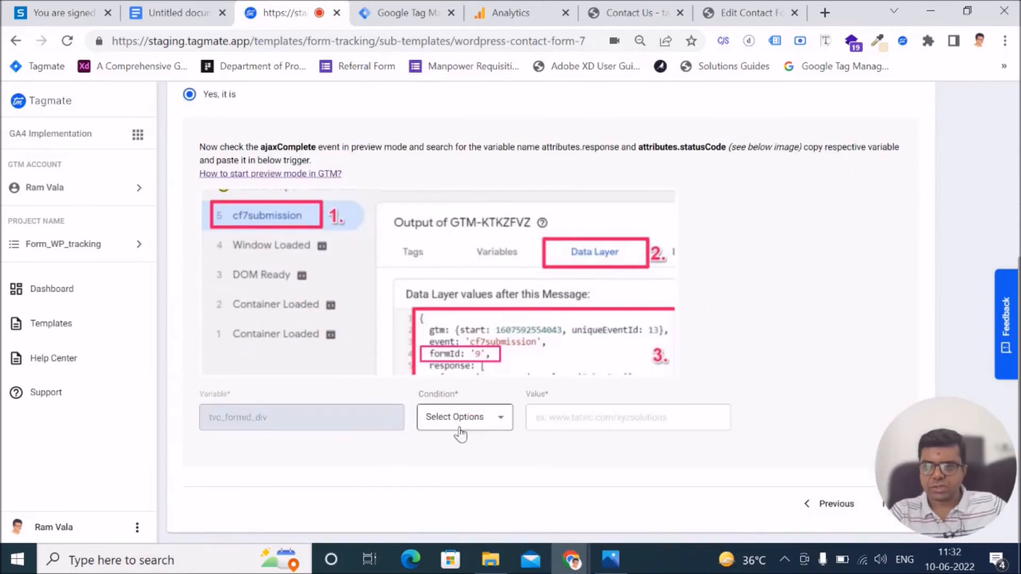
left_click(472, 423)
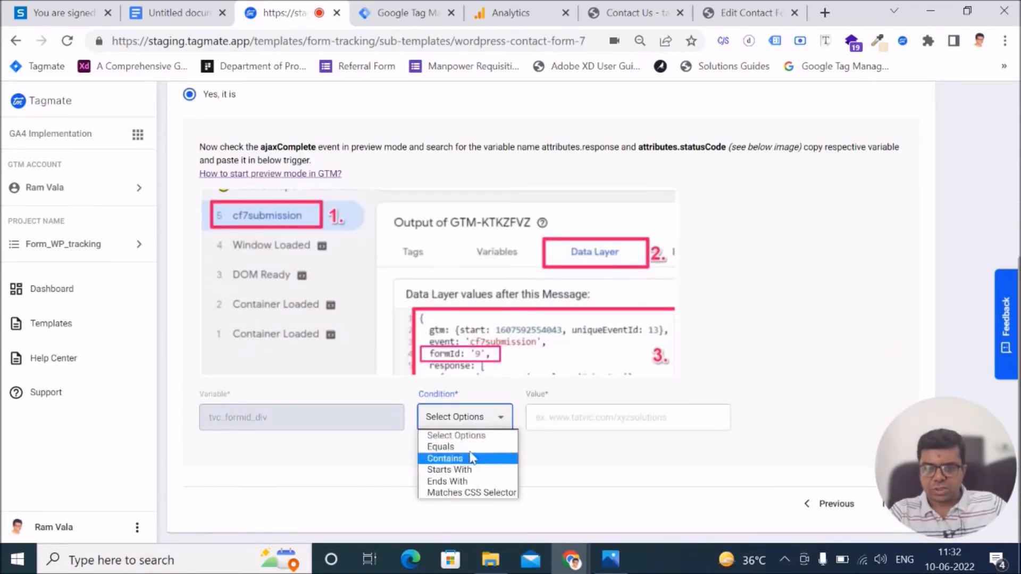
left_click(441, 447)
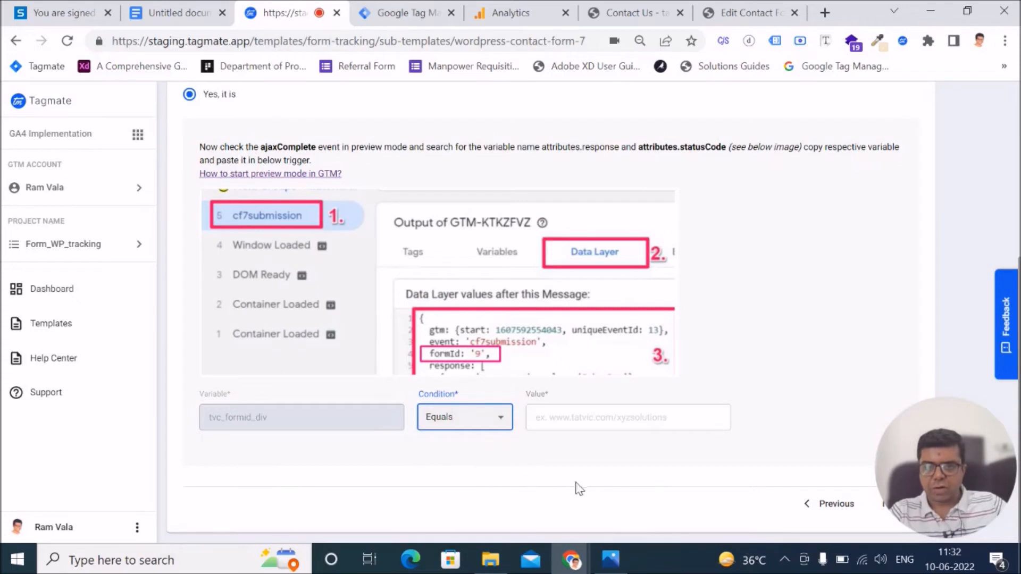
Copy form ID 1358 from the Contact US shortcode in WordPress, paste it as the tvc_formid_div value, and proceed to Triggering Condition.
scroll(573, 485, "up", 2)
left_click(753, 15)
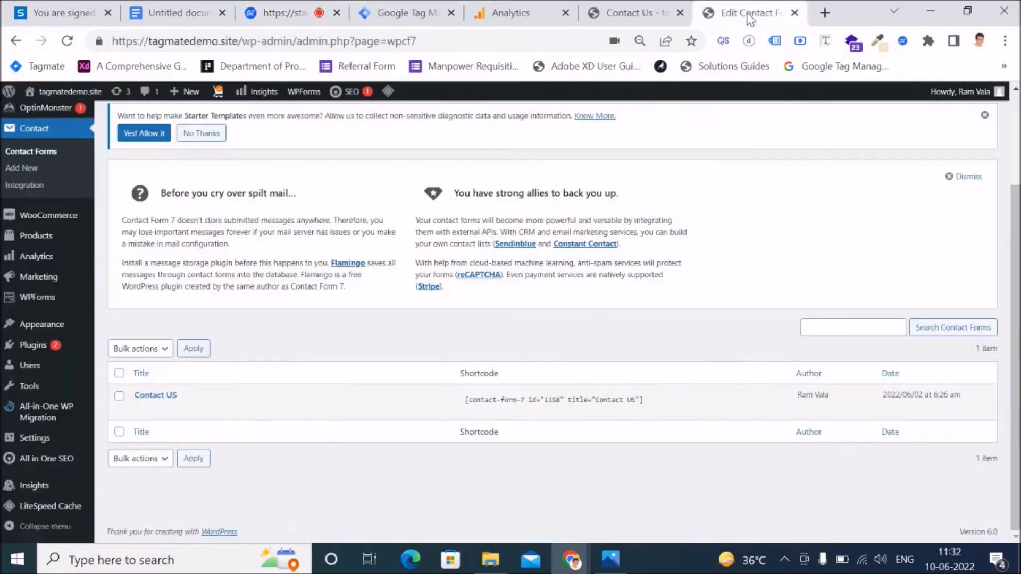
mouse_move(168, 413)
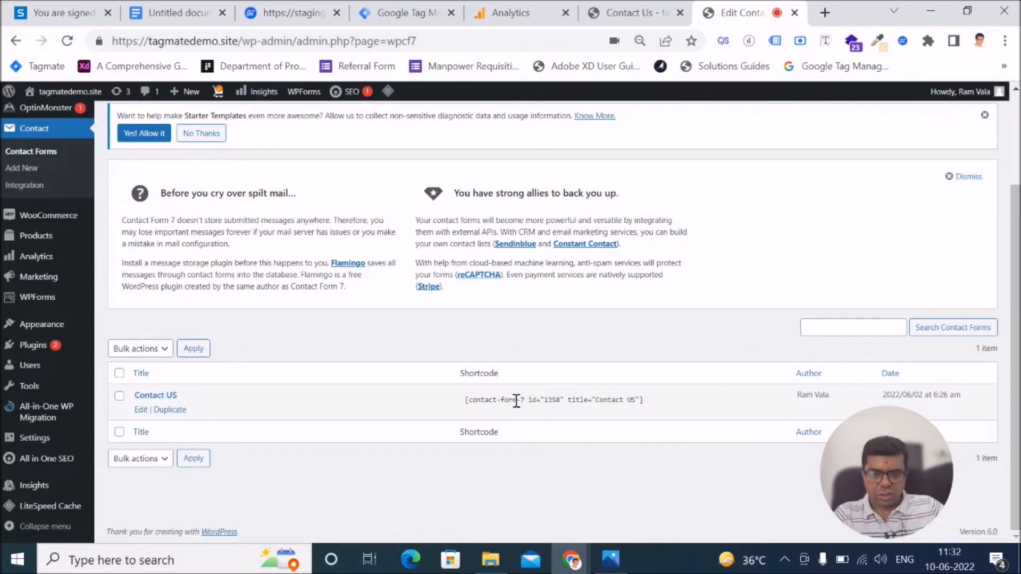
left_click(551, 400)
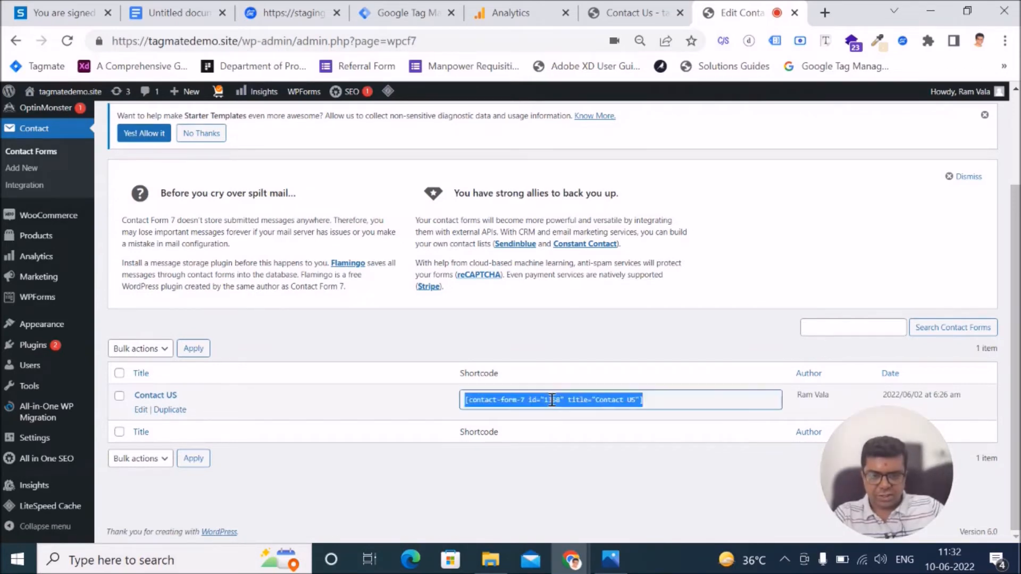
double_click(552, 399)
key("ctrl+c")
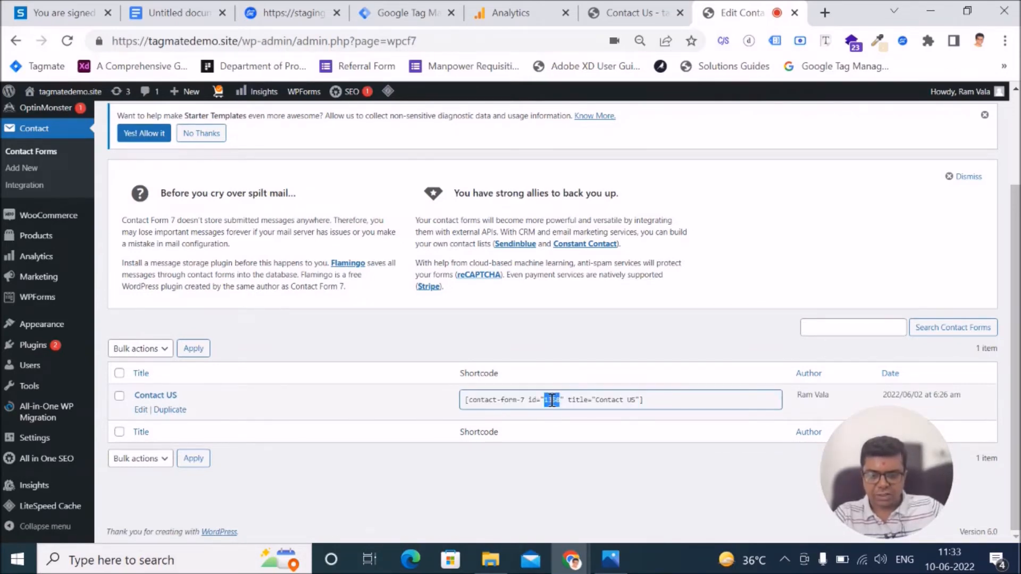
left_click(287, 12)
left_click(554, 497)
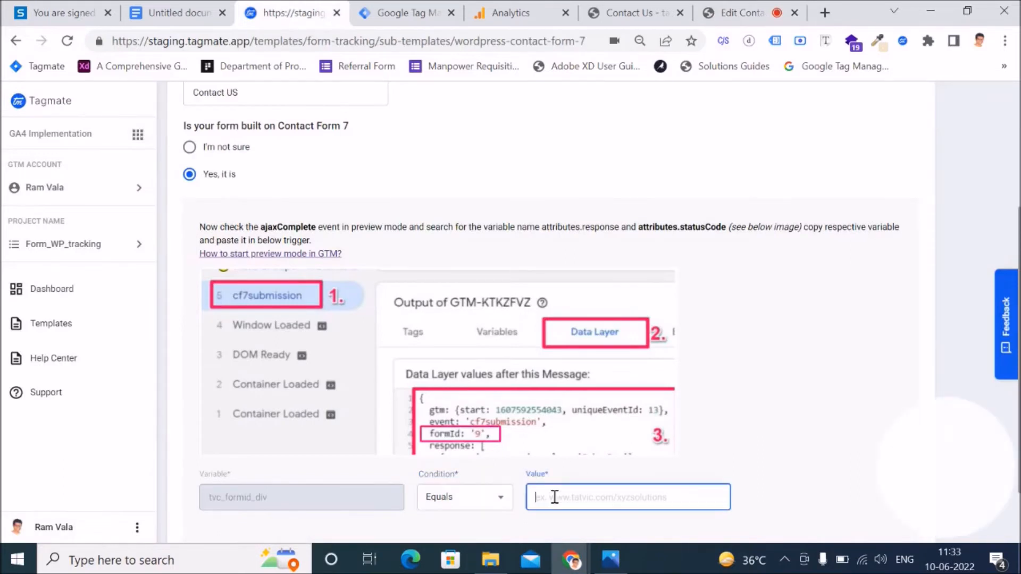
key("ctrl+v")
scroll(752, 461, "down", 2)
left_click_drag(917, 467, 969, 432)
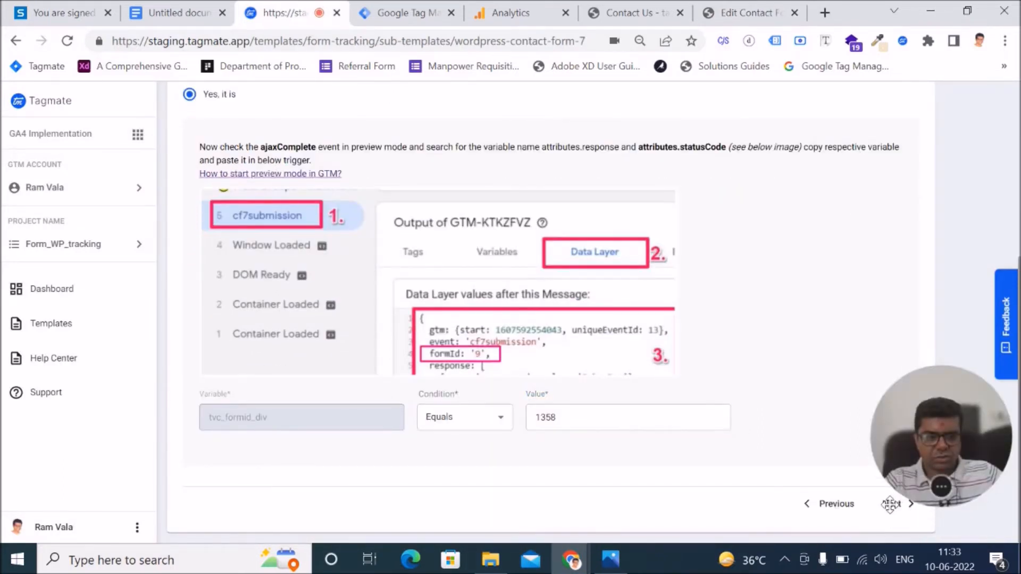
left_click_drag(924, 493, 923, 461)
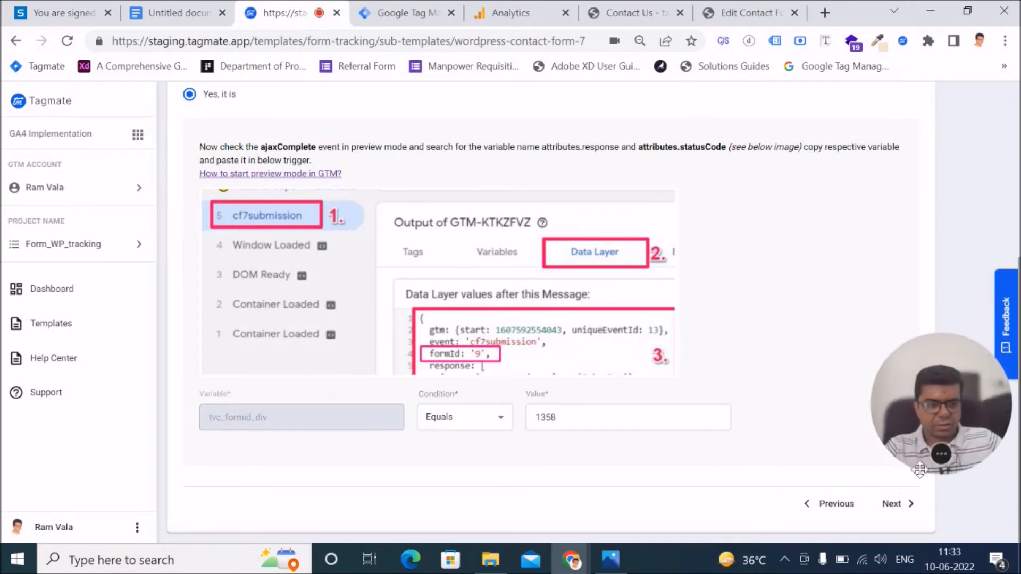
left_click(897, 503)
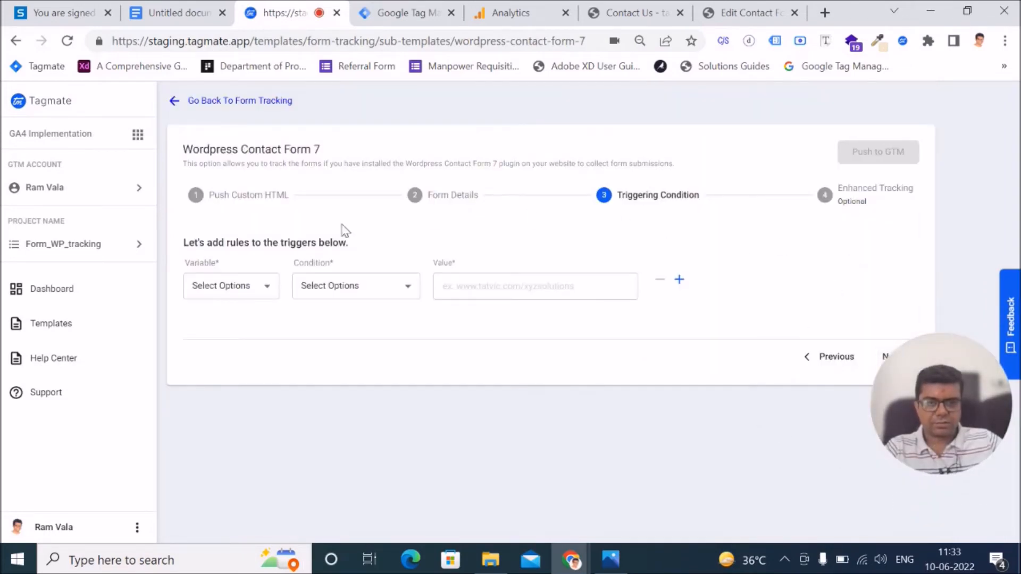
left_click(250, 286)
left_click(237, 316)
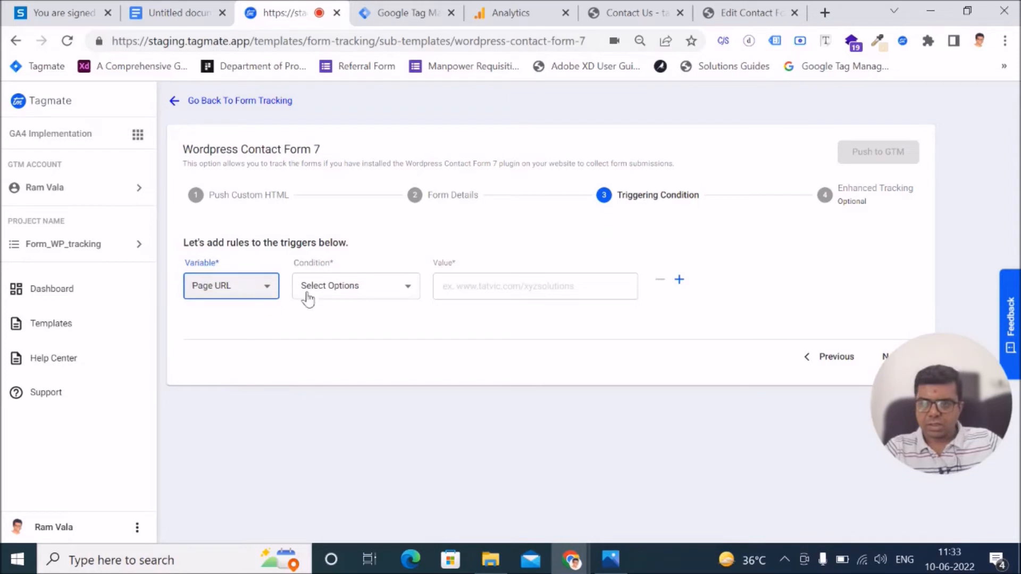
left_click(344, 292)
left_click(357, 315)
left_click(469, 286)
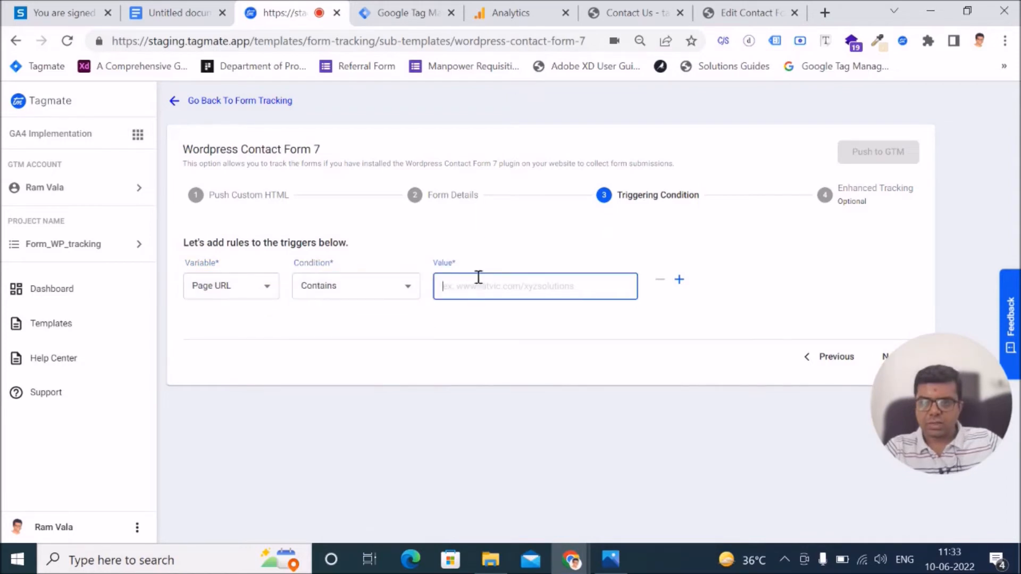
left_click(633, 12)
left_click(320, 43)
key("ctrl+c")
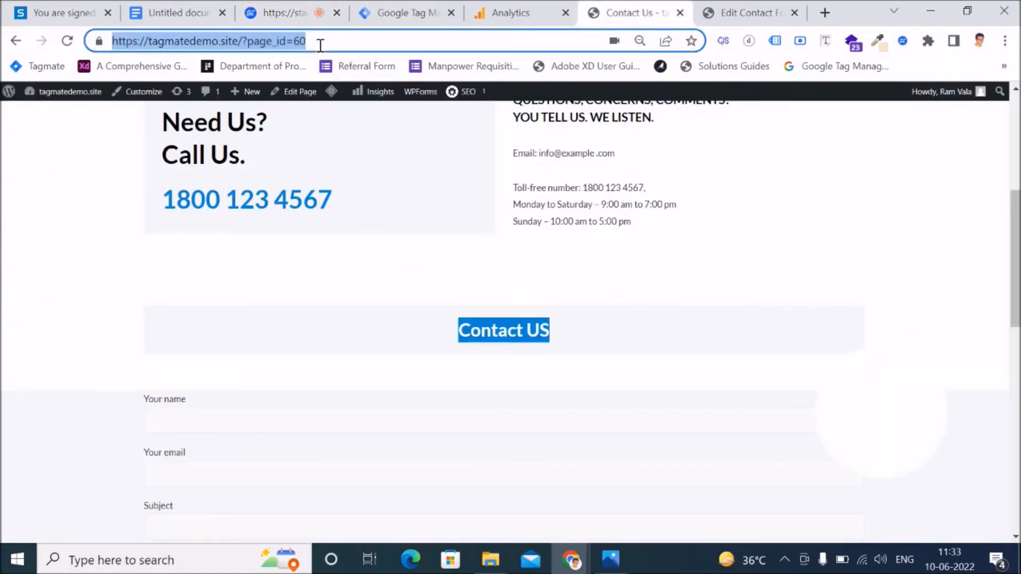
left_click(300, 14)
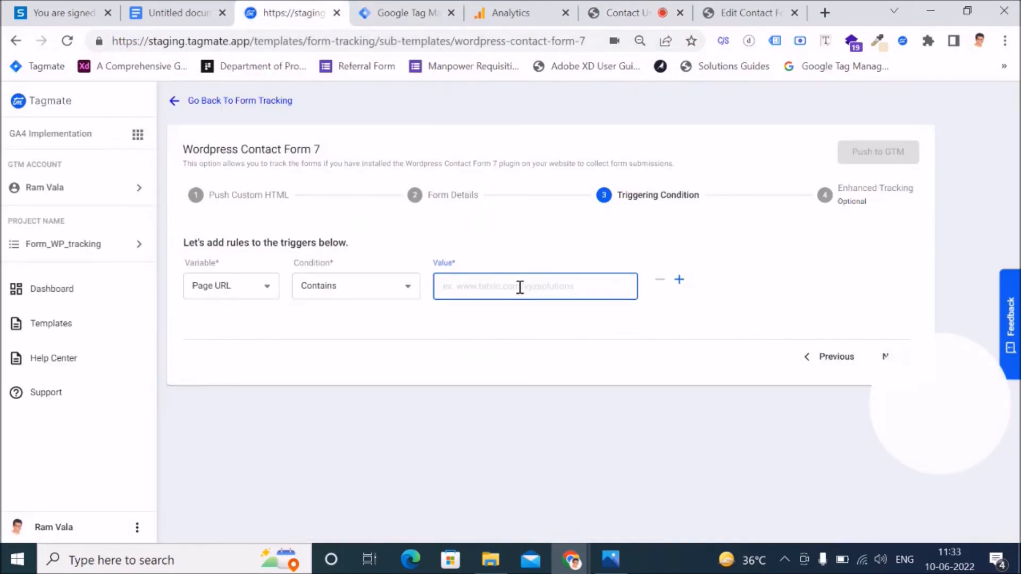
key("ctrl+v")
Push the configured Wordpress Contact Form 7 template to GTM and check its entry on the project dashboard.
left_click(907, 151)
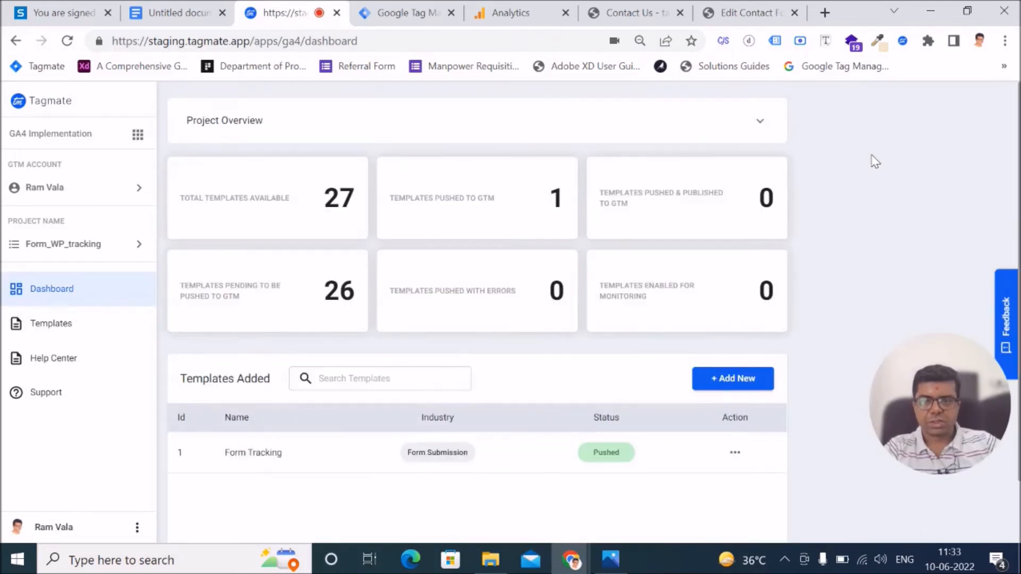
scroll(208, 378, "down", 2)
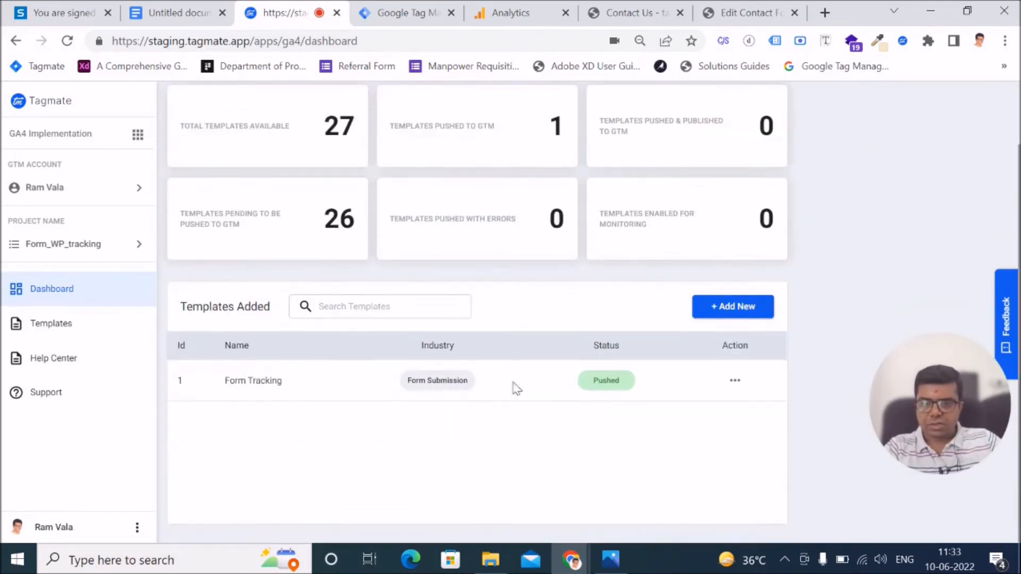
scroll(691, 409, "up", 2)
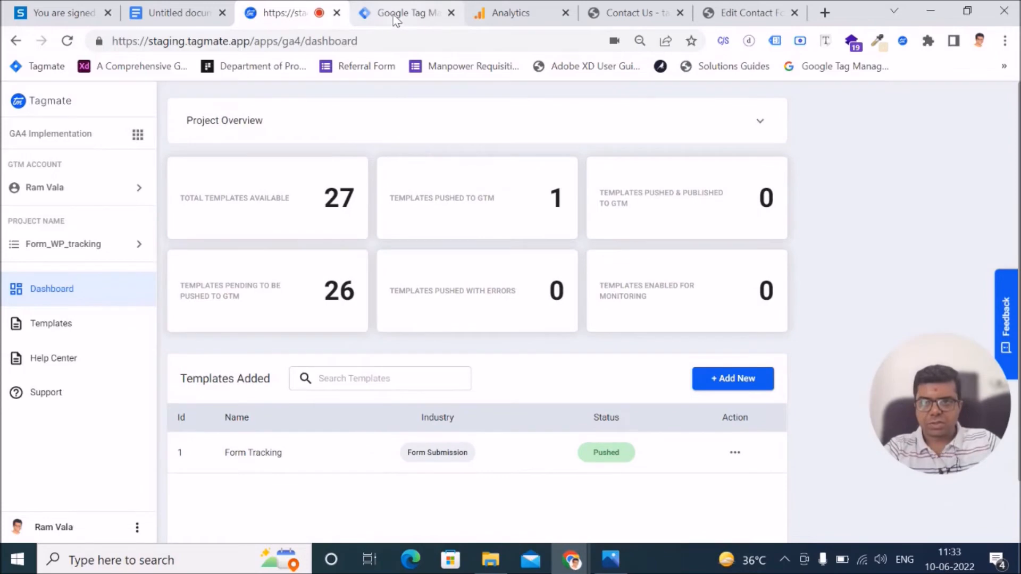
Switch to Google Tag Manager, reload the tag list, and open the form_tracking_ga4_event_wp_contact_form_7 tag for inspection.
left_click(399, 13)
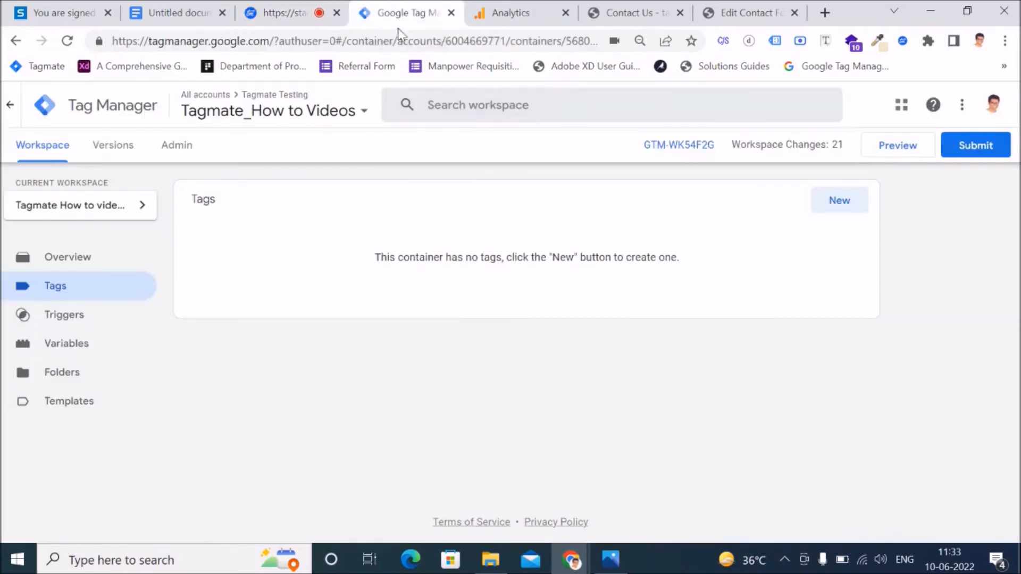
left_click(67, 42)
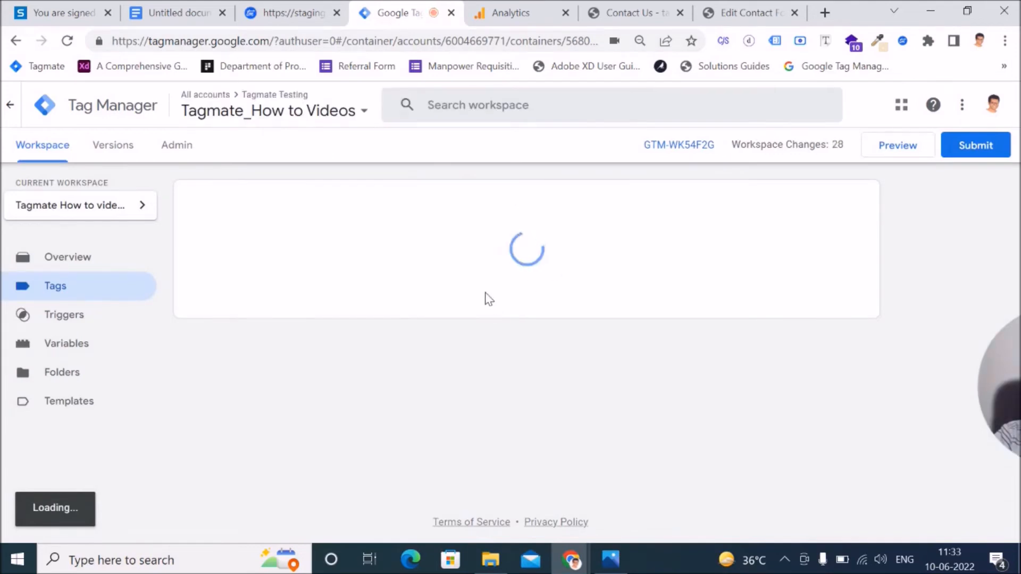
mouse_move(1015, 427)
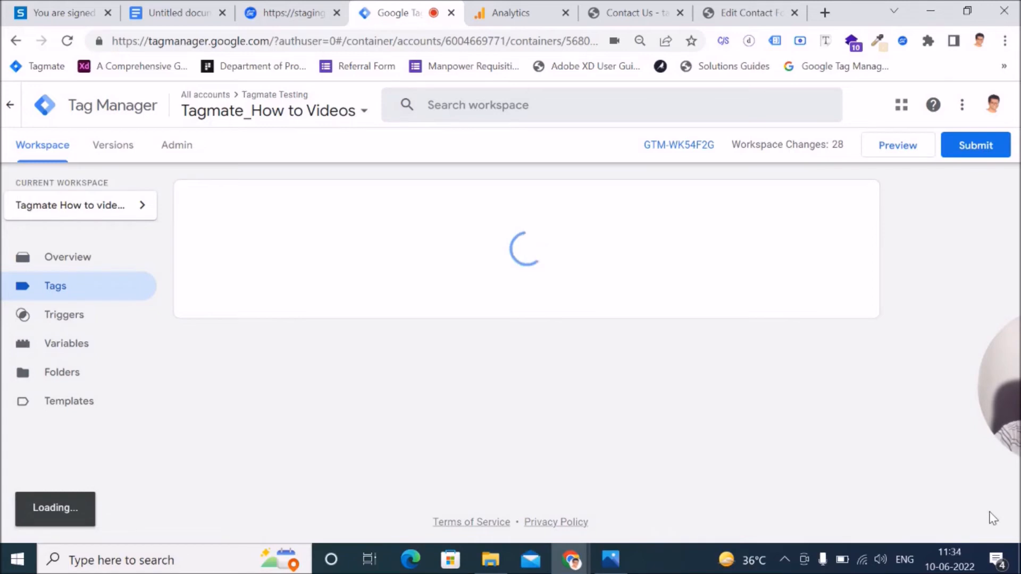
left_click_drag(1014, 421, 1002, 416)
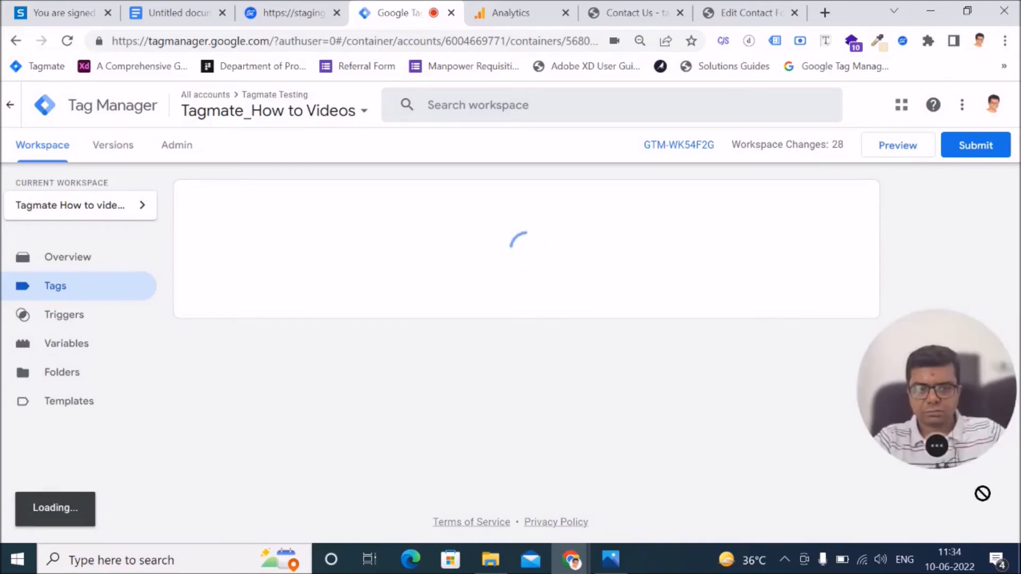
left_click_drag(890, 393, 984, 490)
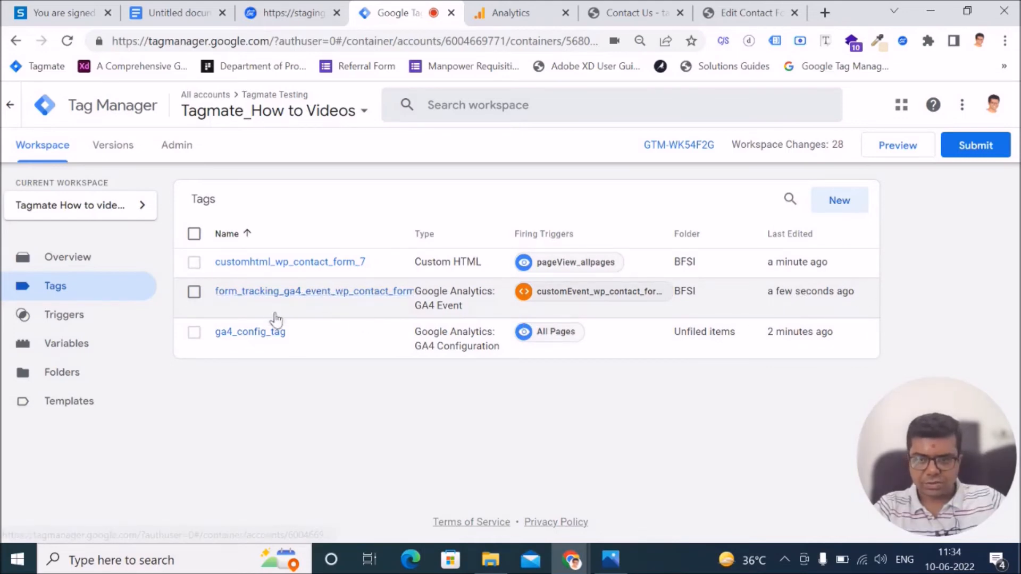
left_click(287, 294)
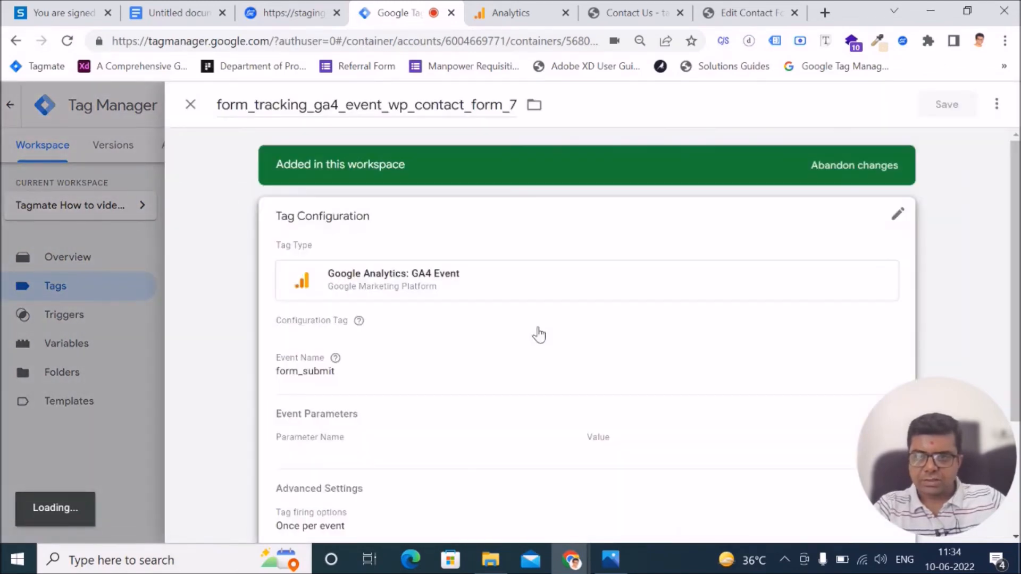
Review the event parameters and firing trigger of the form_tracking_ga4_event_wp_contact_form_7 tag, and close the tag.
scroll(547, 326, "down", 4)
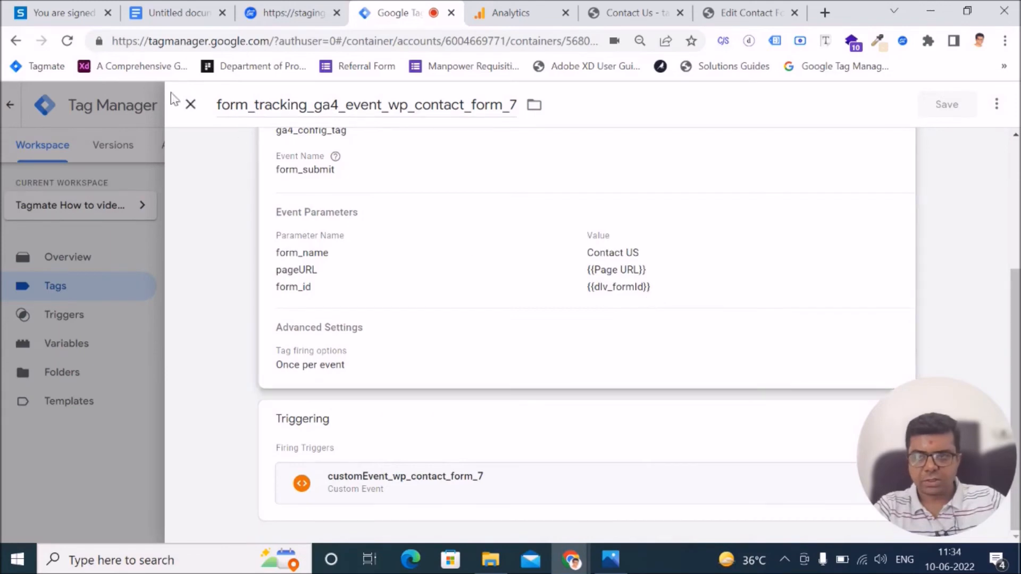
left_click(190, 105)
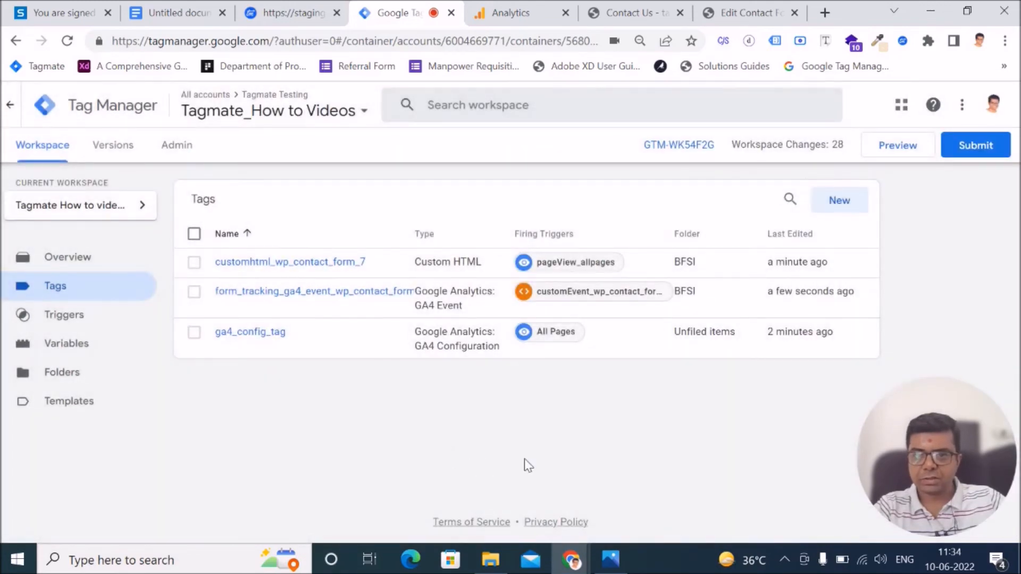
Switch to the Google Docs outline and bold instruction 3, "How to set up a form submission template in Tagmate".
left_click(176, 12)
left_click_drag(346, 388, 584, 394)
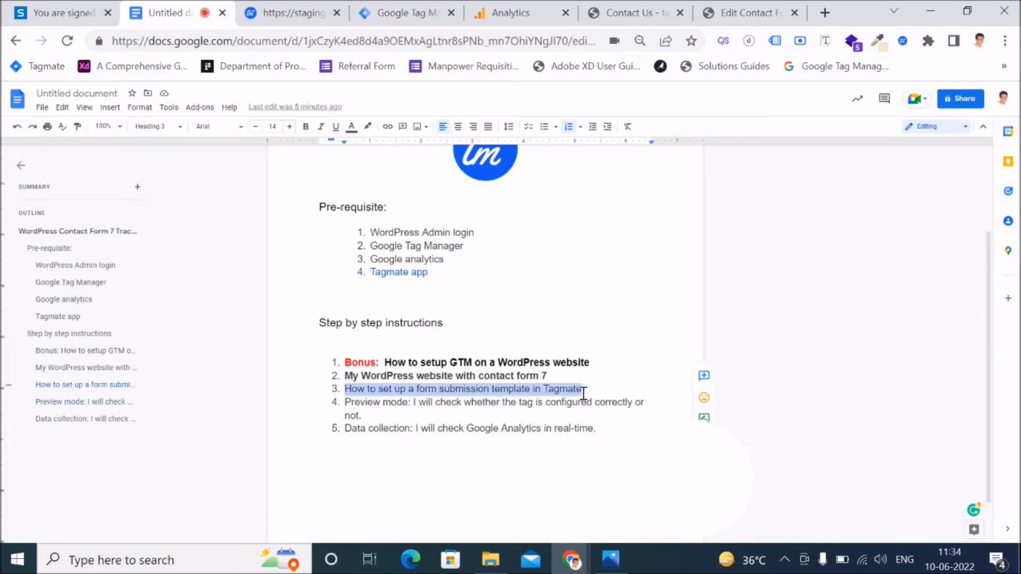
key("ctrl+b")
left_click(477, 420)
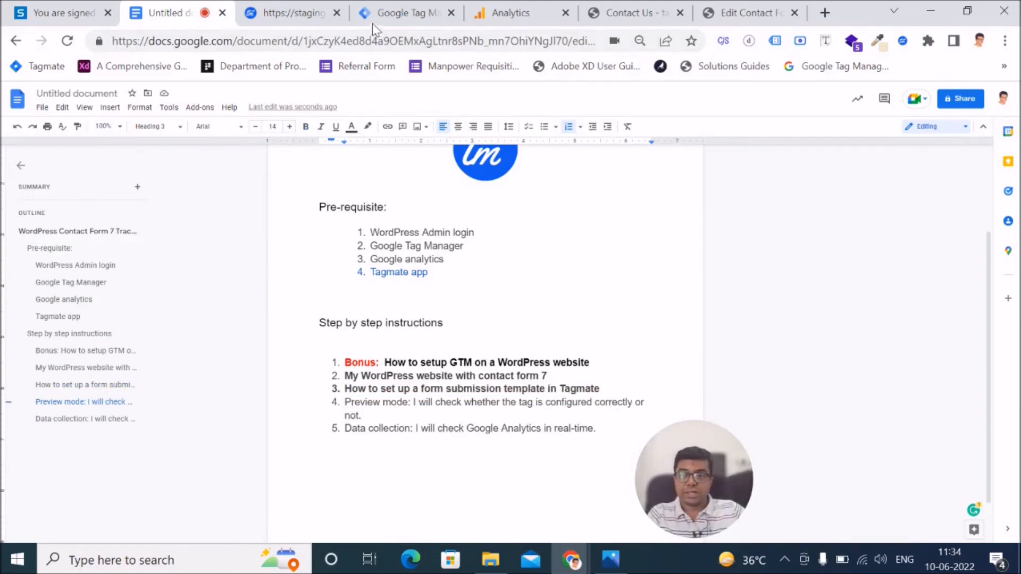
left_click(386, 14)
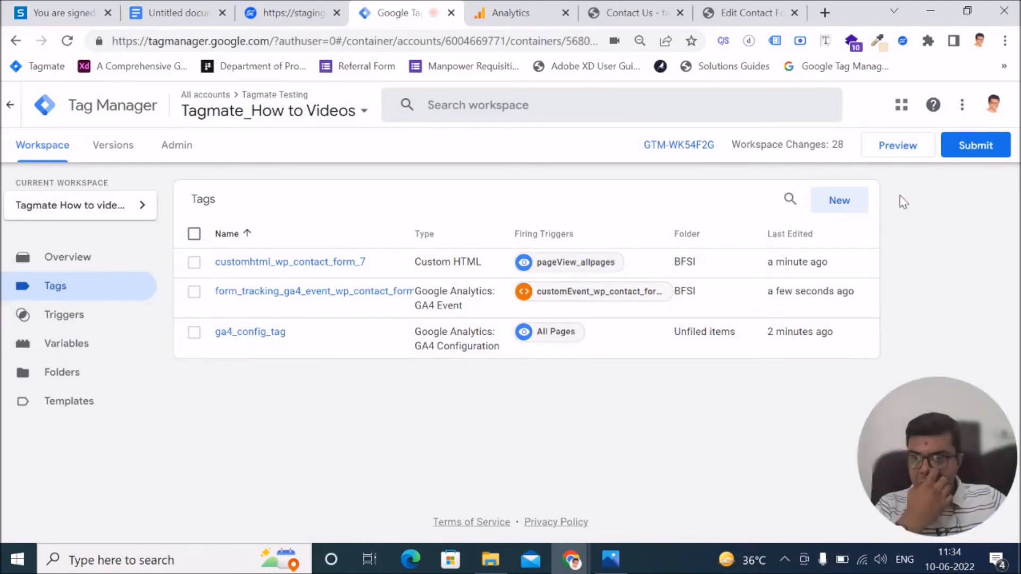
left_click(899, 151)
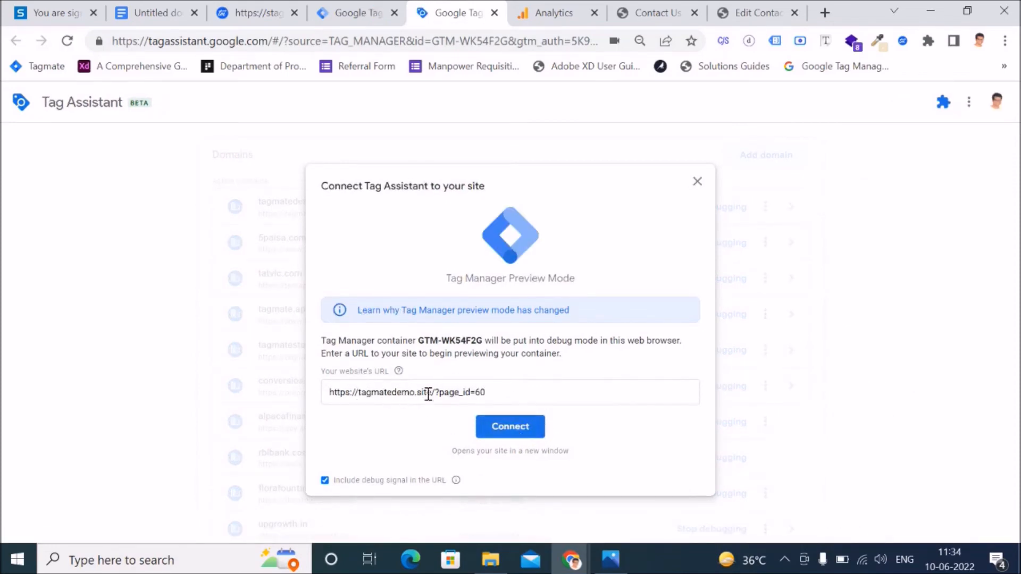
left_click(518, 427)
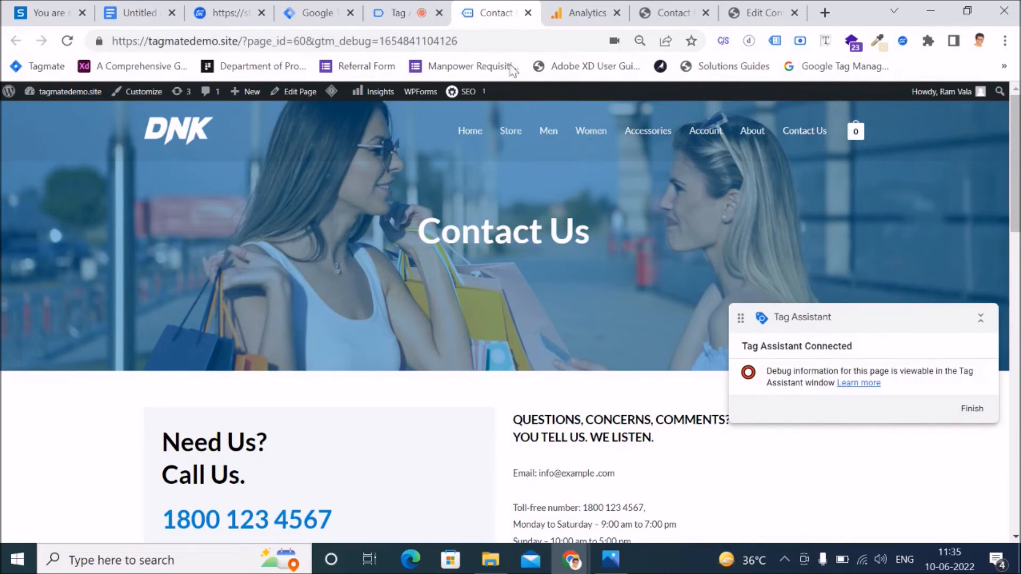
left_click(398, 15)
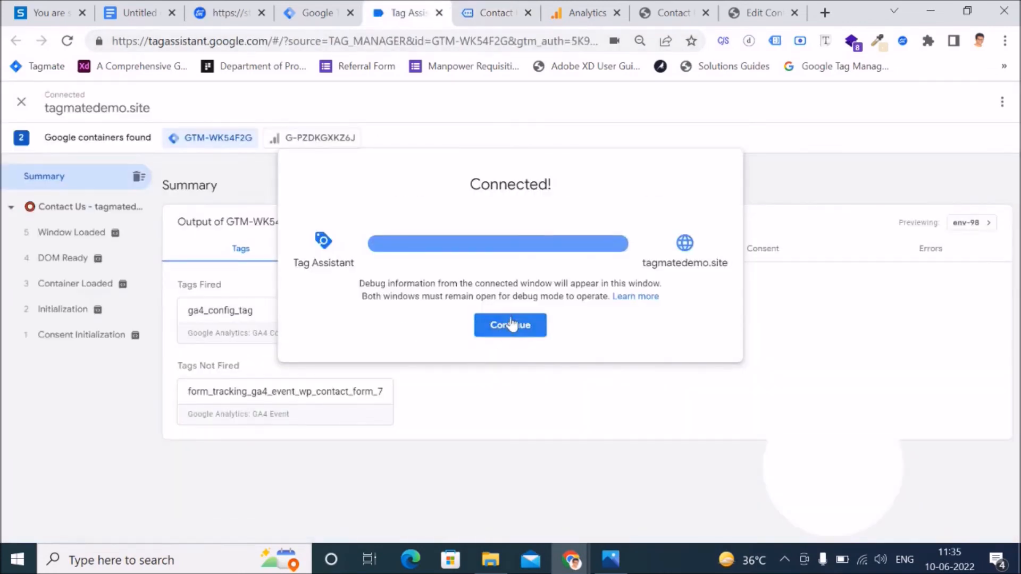
left_click(510, 324)
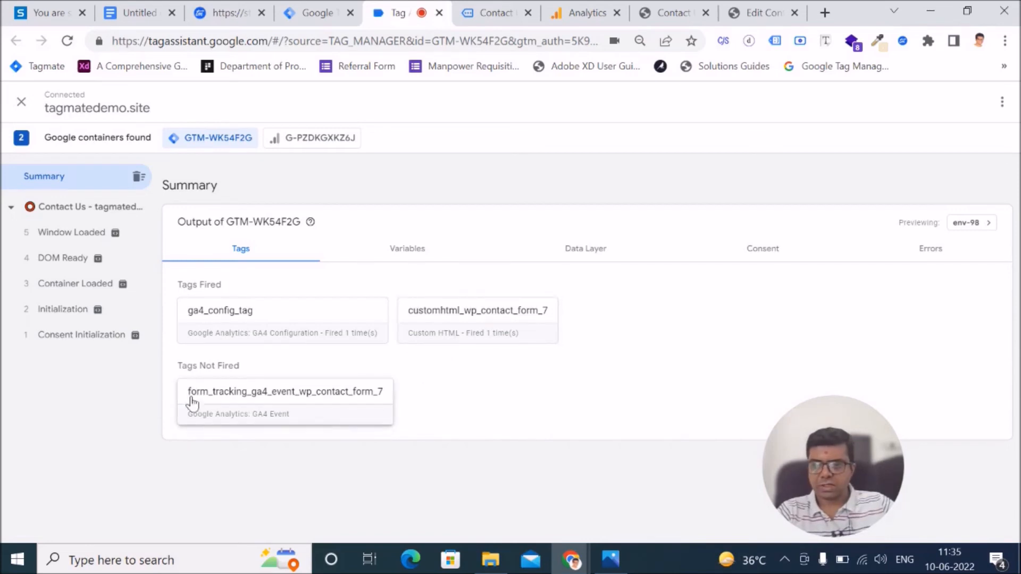
On the debug-connected Contact Us page, fill in the contact form's name and email fields.
left_click(483, 15)
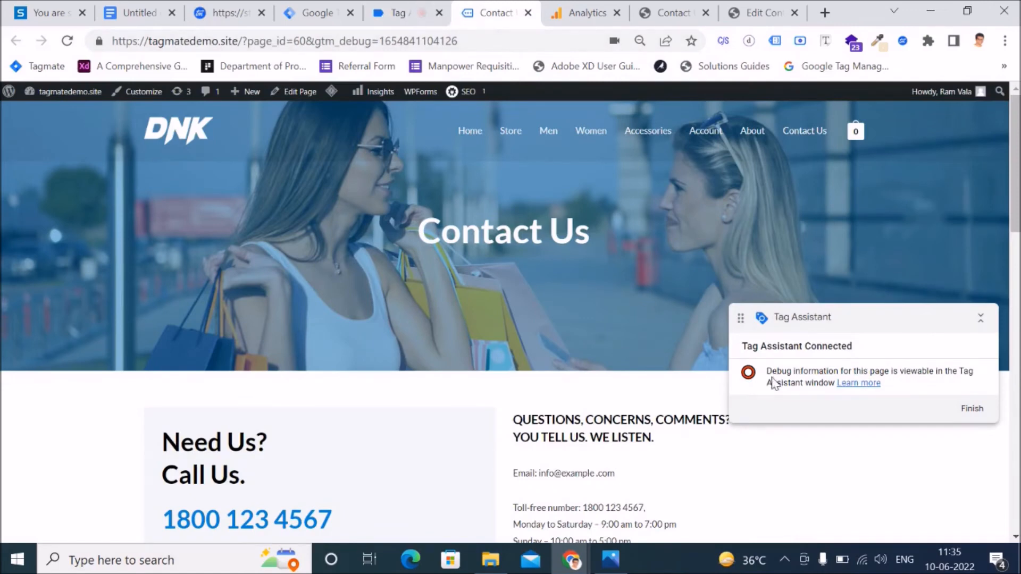
scroll(522, 345, "down", 10)
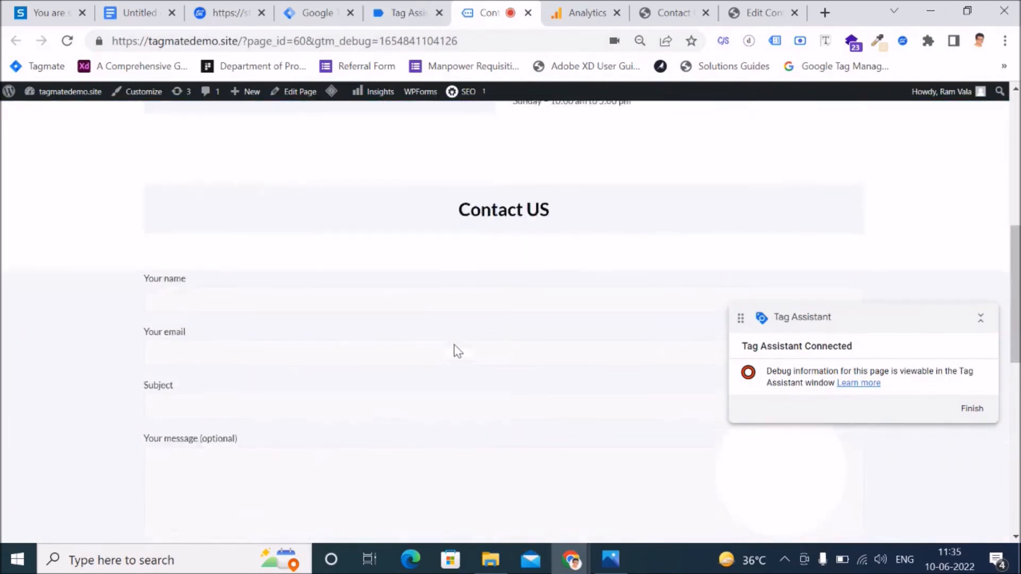
left_click(273, 180)
type("ram")
key("Tab")
type("ram")
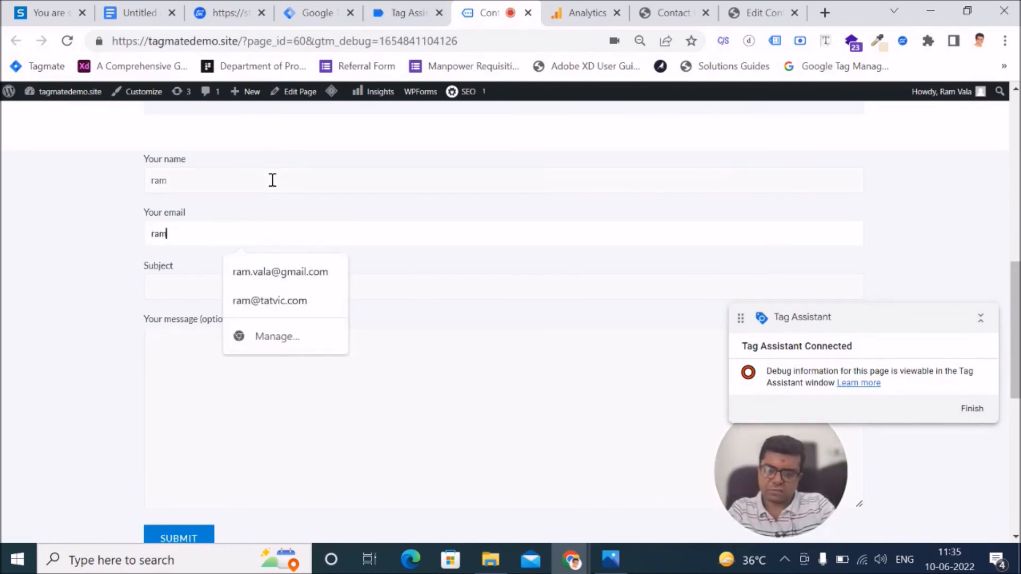
key("Down")
key("Return")
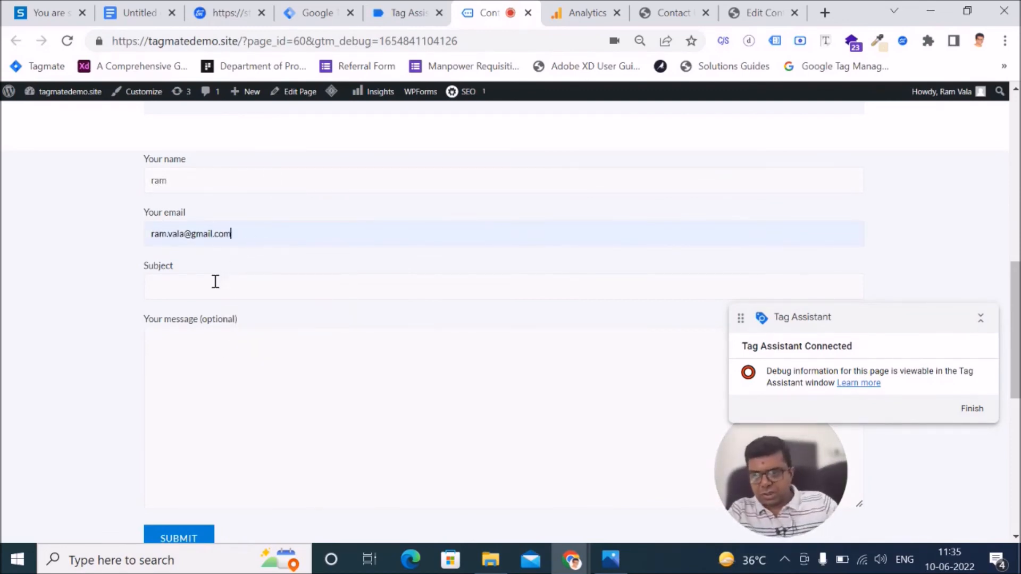
Enter "hi" as both the subject and the message of the contact form, and submit it.
left_click(213, 287)
type("hi")
left_click(227, 372)
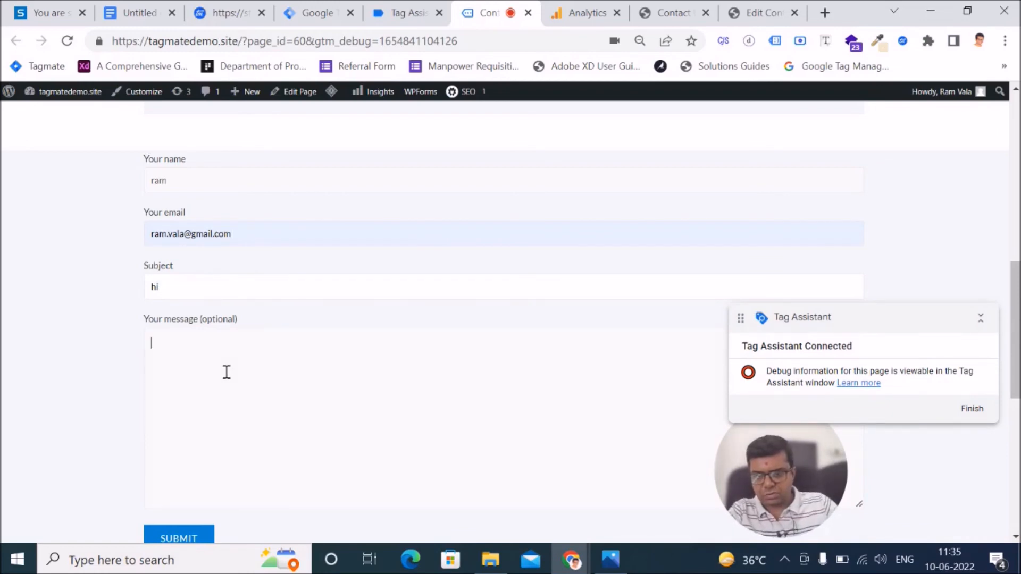
scroll(253, 382, "down", 3)
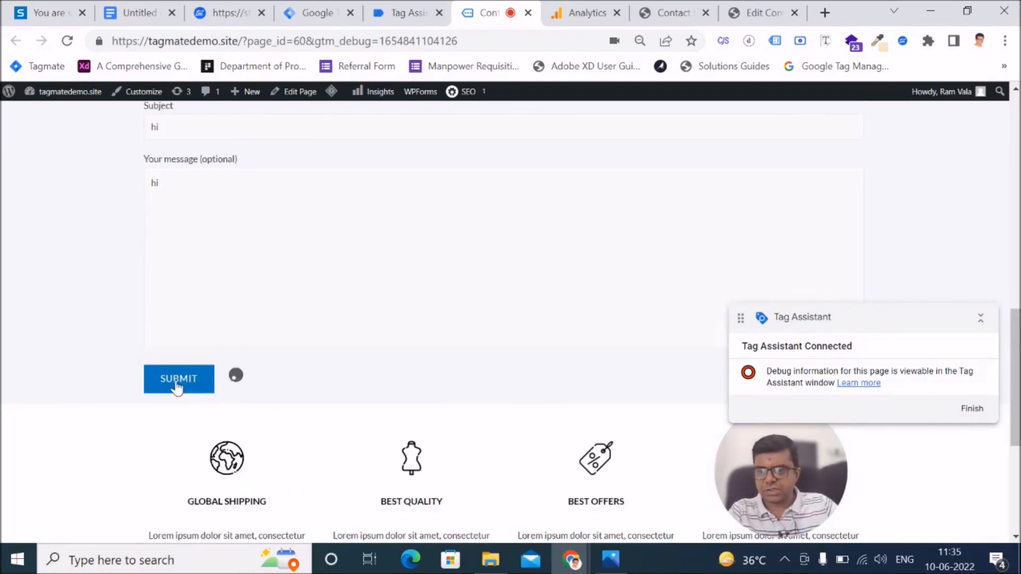
scroll(251, 422, "down", 2)
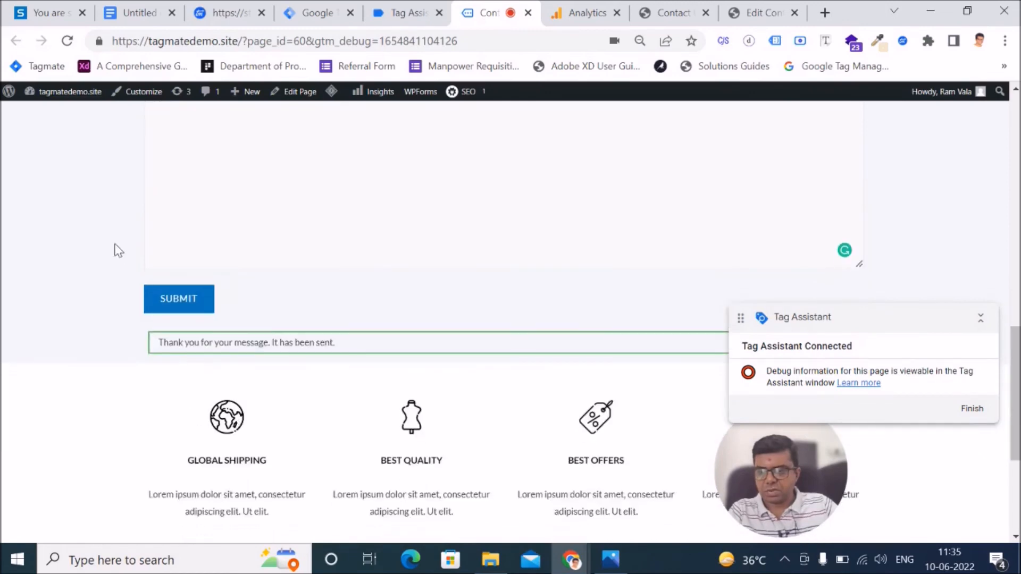
Return to Tag Assistant and check which tags fired on the cf7submission event.
left_click(401, 14)
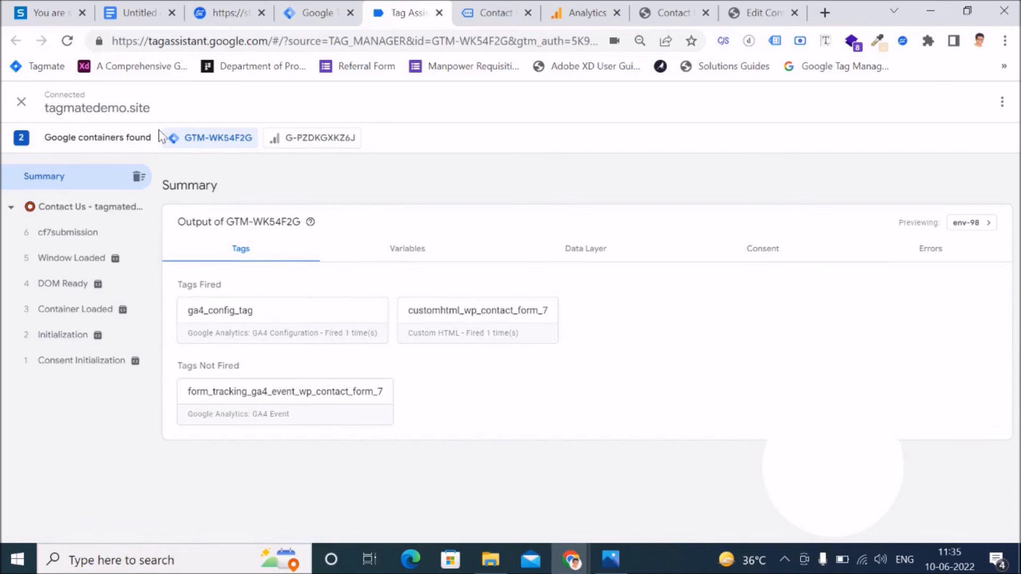
left_click(52, 237)
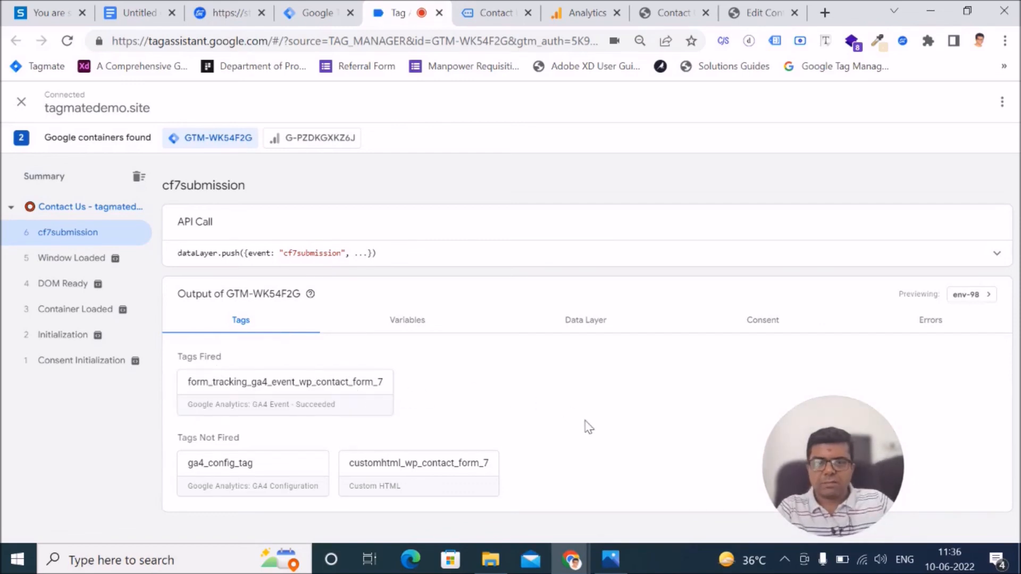
Switch to the Google Docs outline and bold instruction 4 about checking the tag configuration in preview mode.
left_click(160, 15)
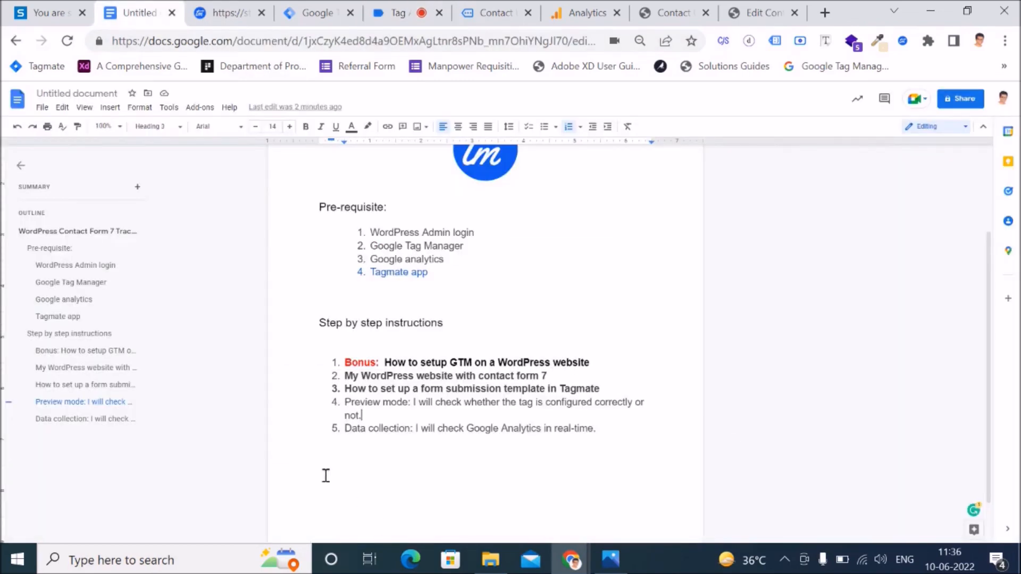
left_click_drag(375, 415, 382, 418)
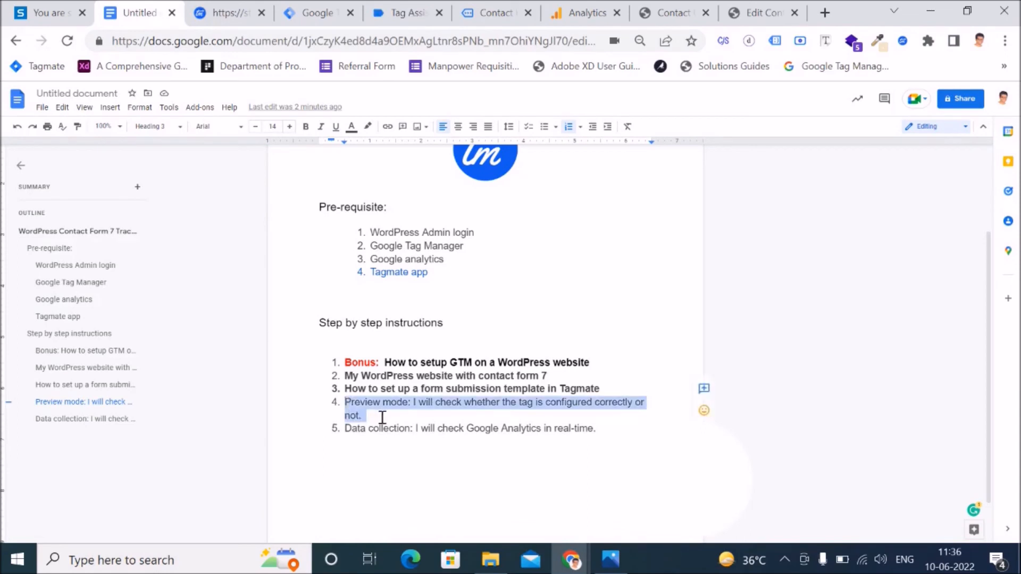
key("ctrl+b")
left_click(395, 429)
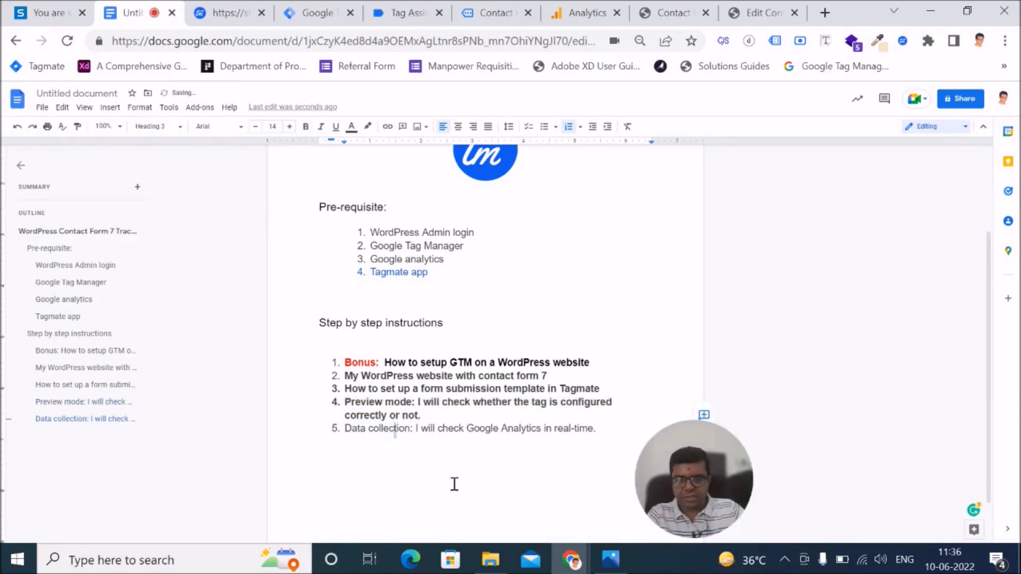
Switch to Google Analytics, leave the web stream details, and open DebugView for the tatvic-tagmate-testing property.
left_click(587, 14)
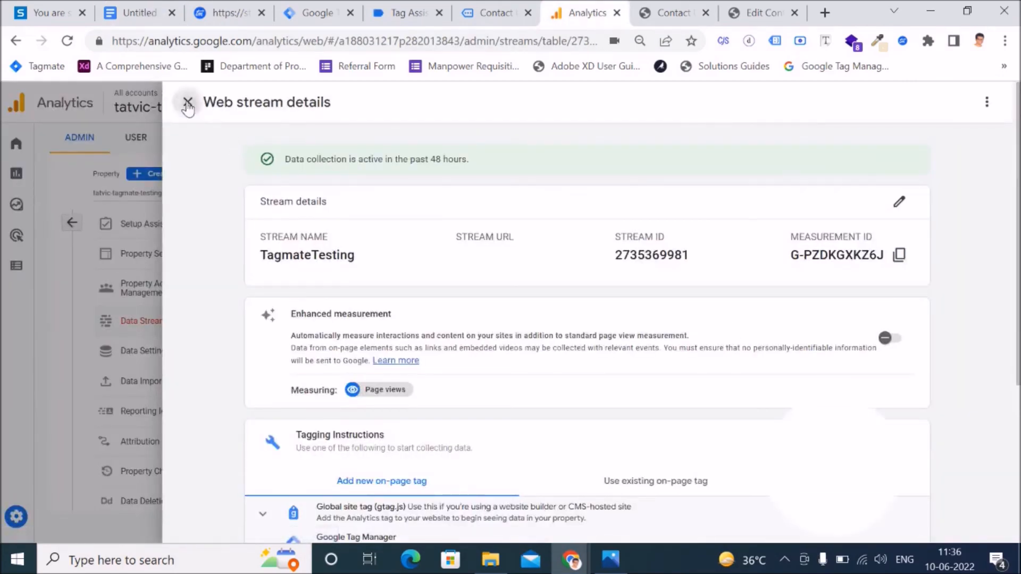
left_click(188, 102)
left_click(70, 226)
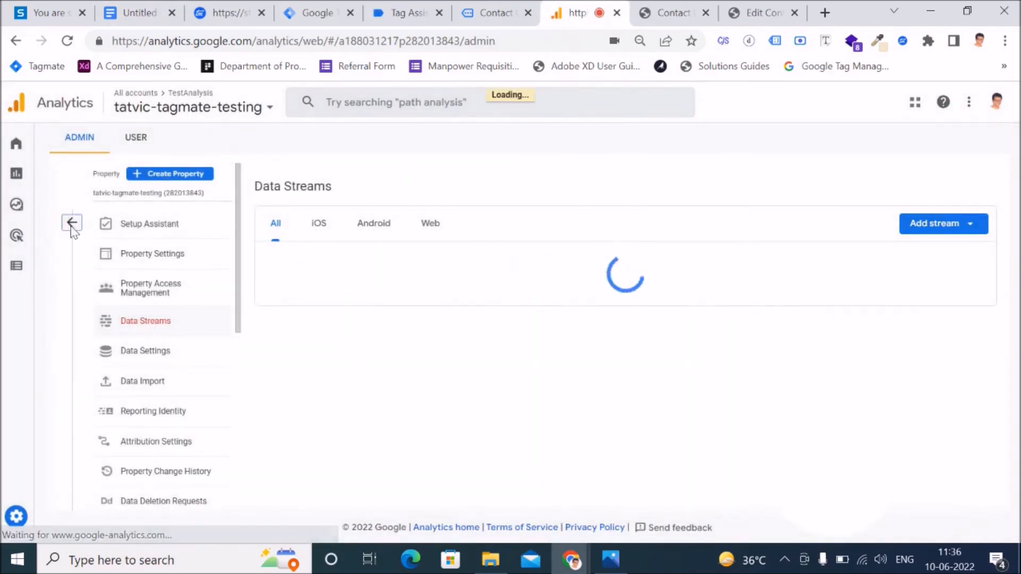
mouse_move(16, 518)
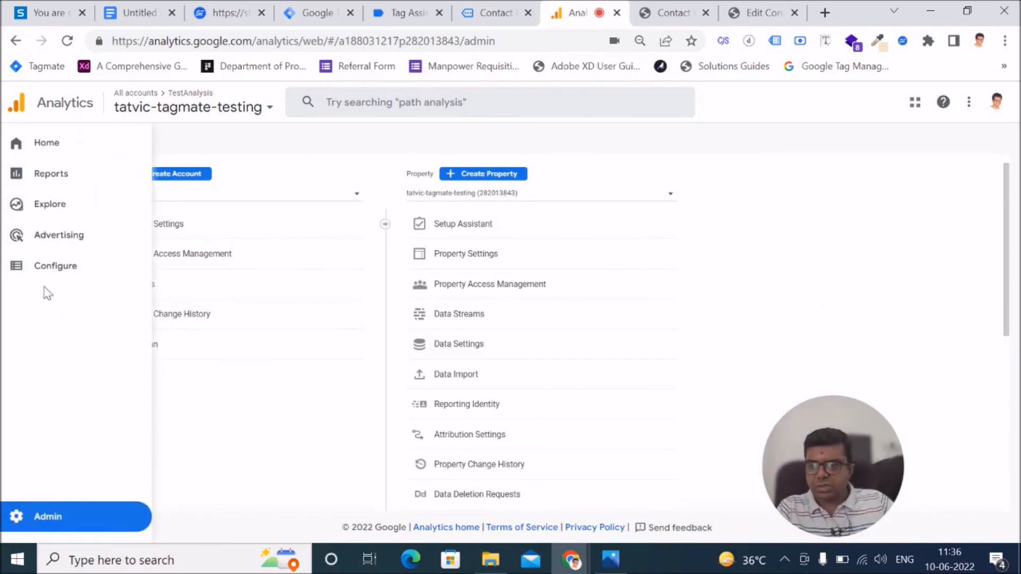
left_click(58, 267)
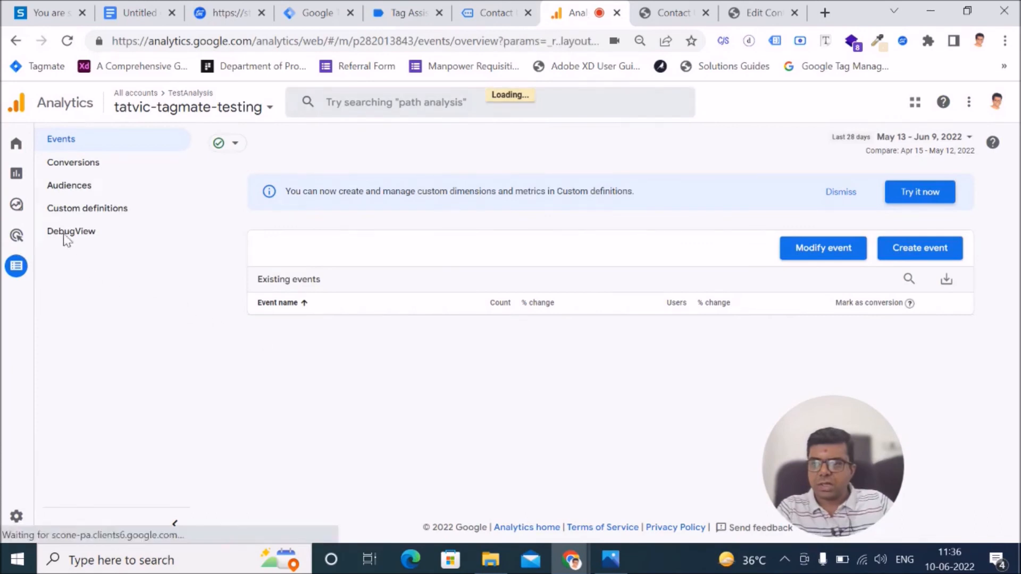
left_click(76, 240)
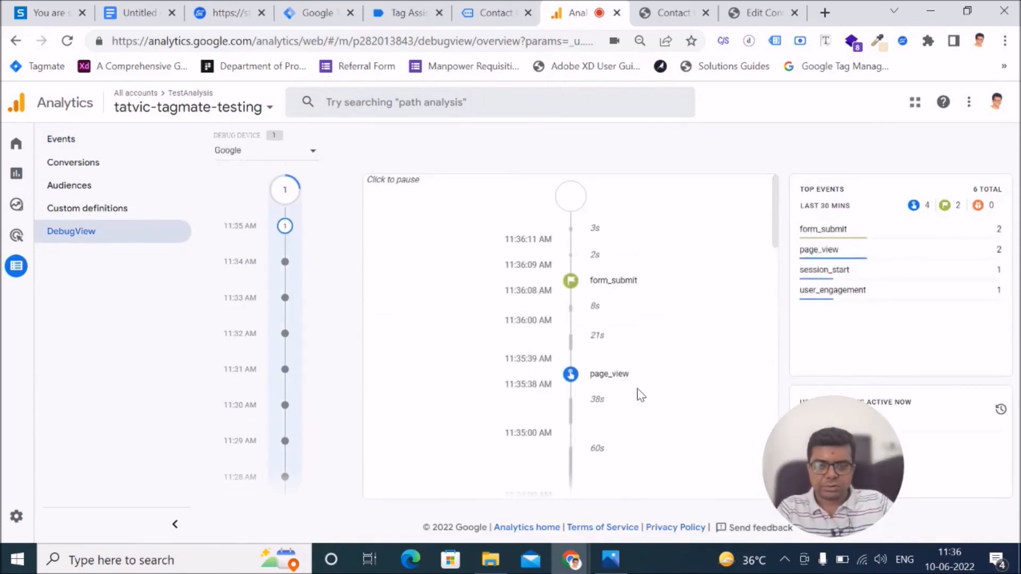
Open the form_submit event in the debug timeline and examine its form_id, form_name and pageURL parameter values.
left_click(572, 286)
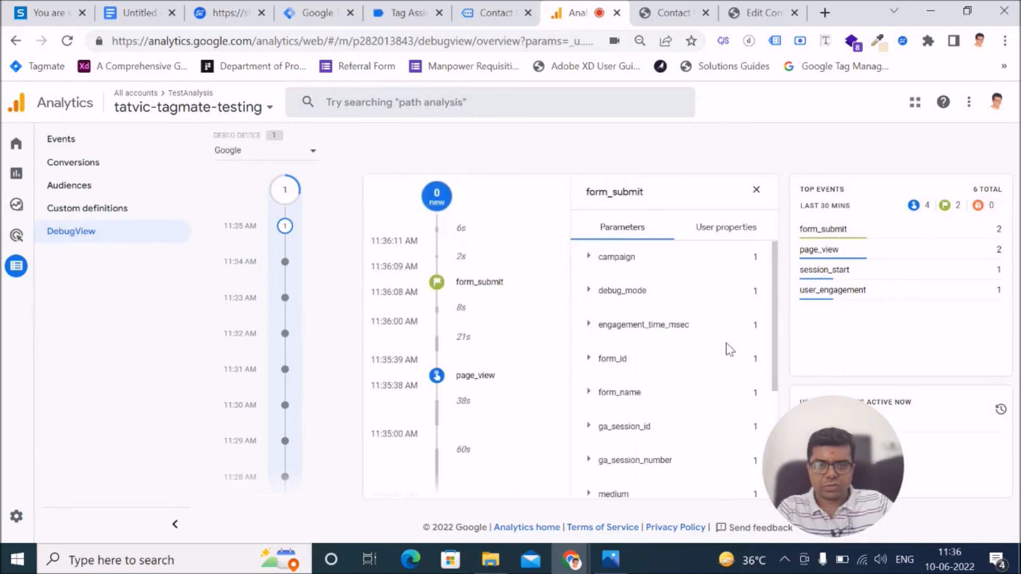
left_click(590, 360)
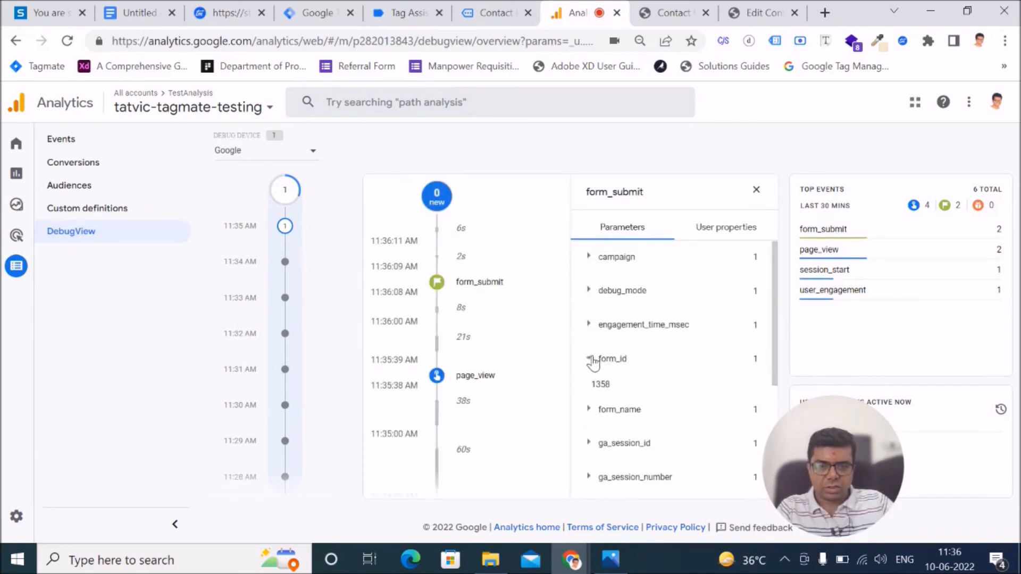
scroll(595, 364, "down", 1)
scroll(614, 317, "down", 1)
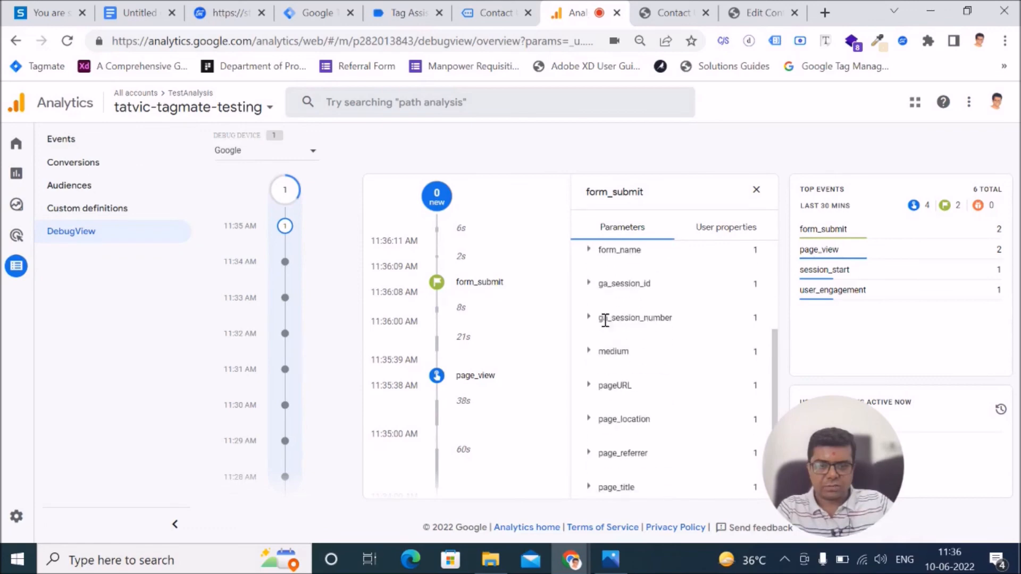
scroll(612, 399, "up", 1)
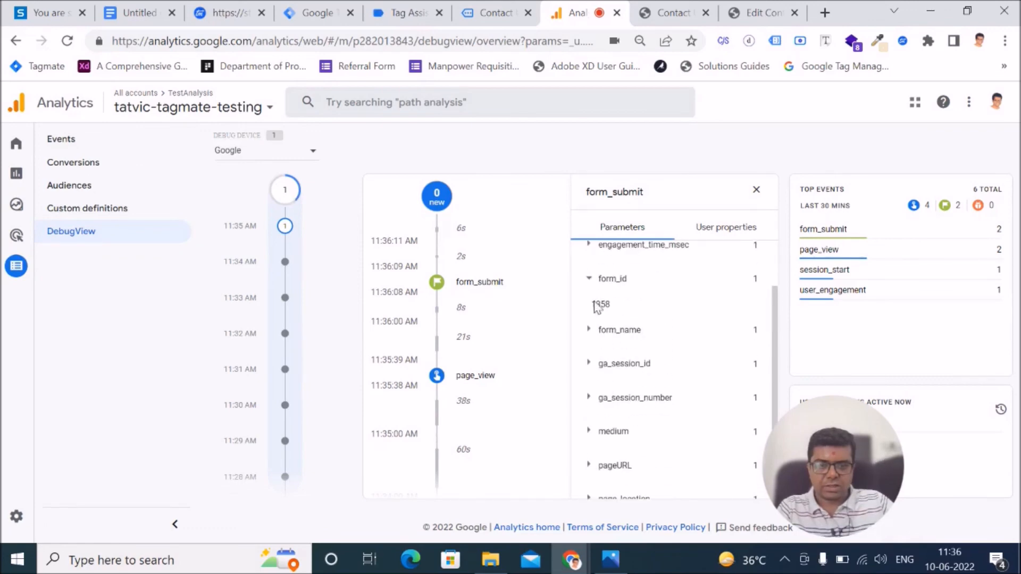
left_click(589, 331)
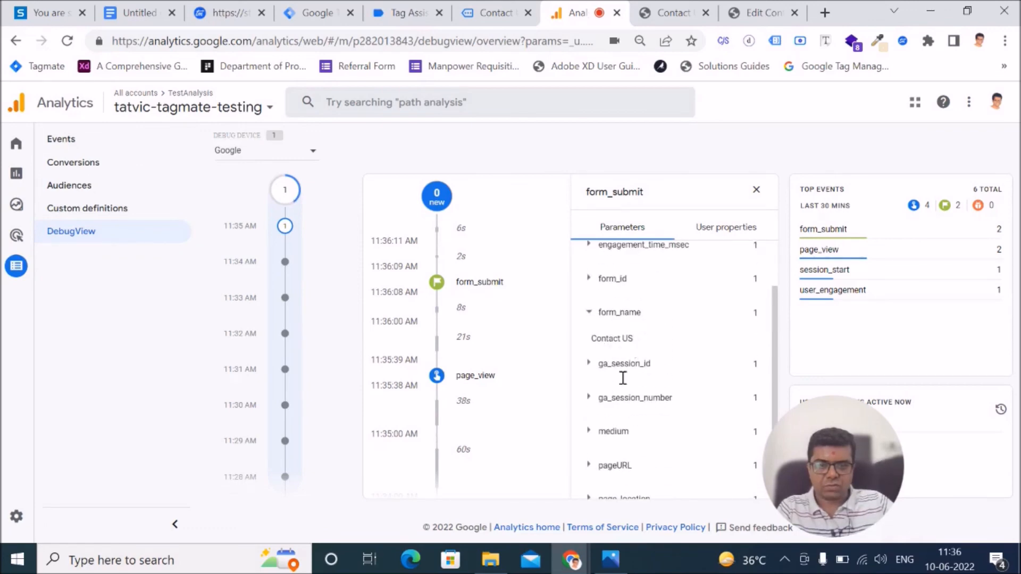
scroll(633, 353, "down", 2)
left_click(590, 347)
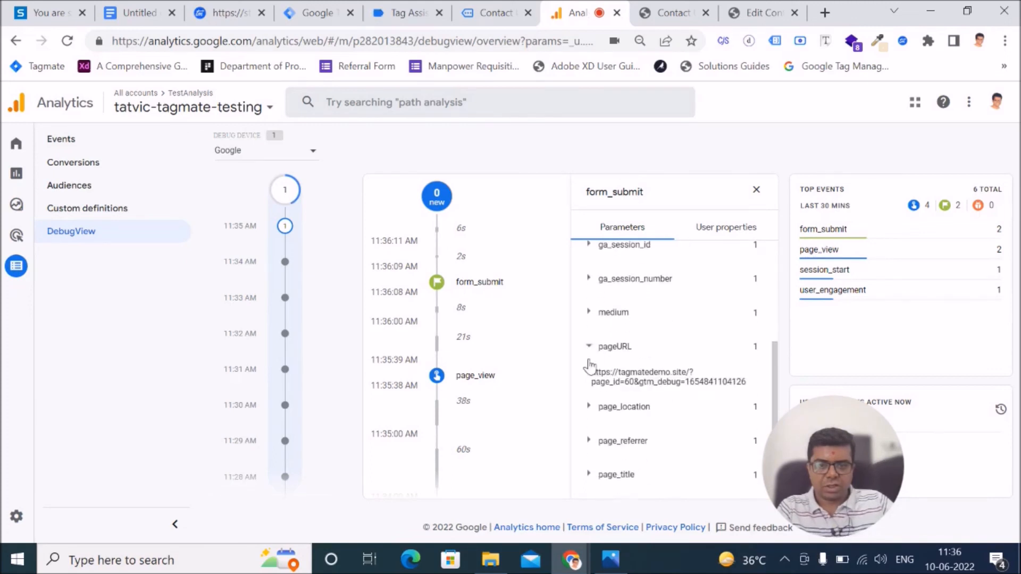
left_click(590, 448)
scroll(644, 456, "up", 3)
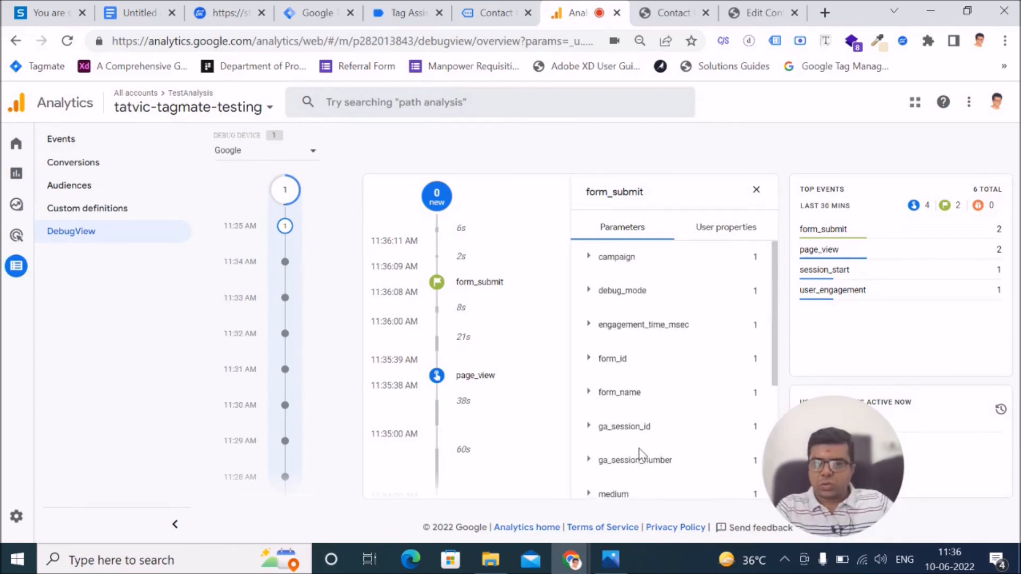